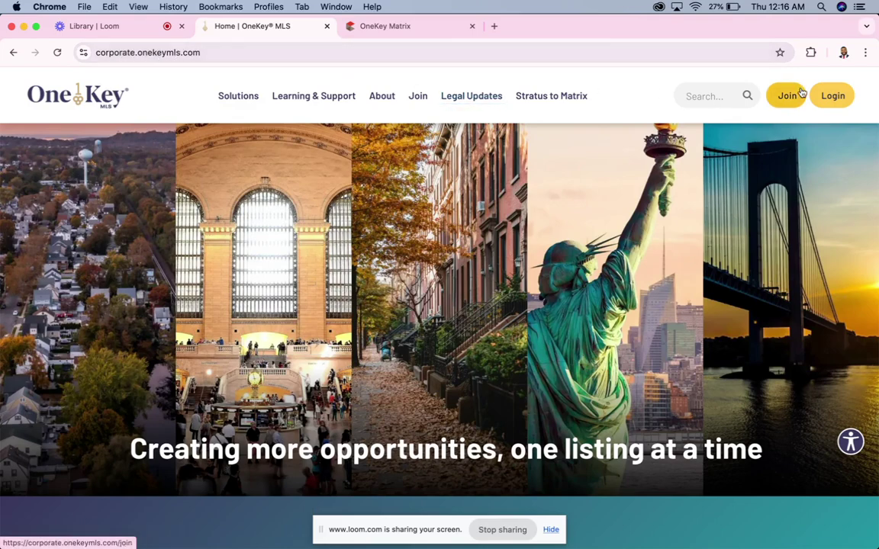
# Log in to the OneKey MLS member portal and launch Matrix from the favorite apps
pyautogui.click(843, 96)
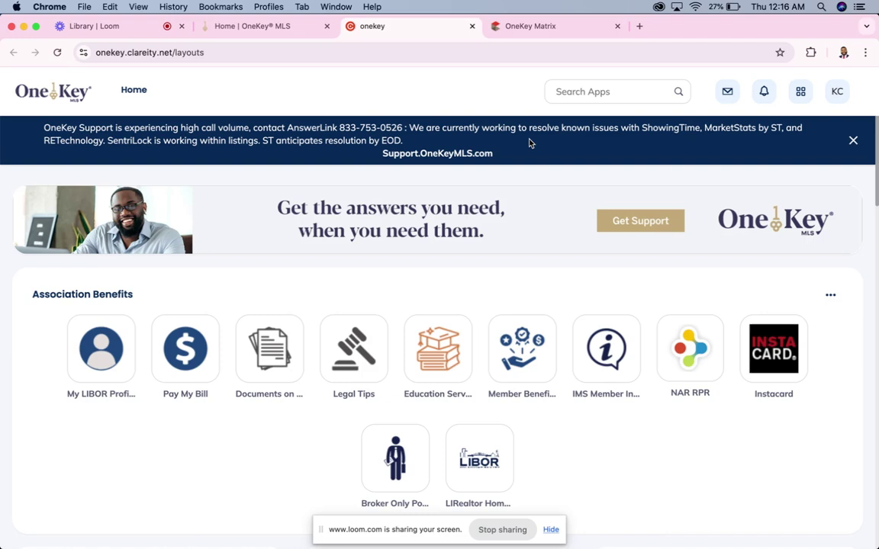
pyautogui.scroll(-3, 529, 143)
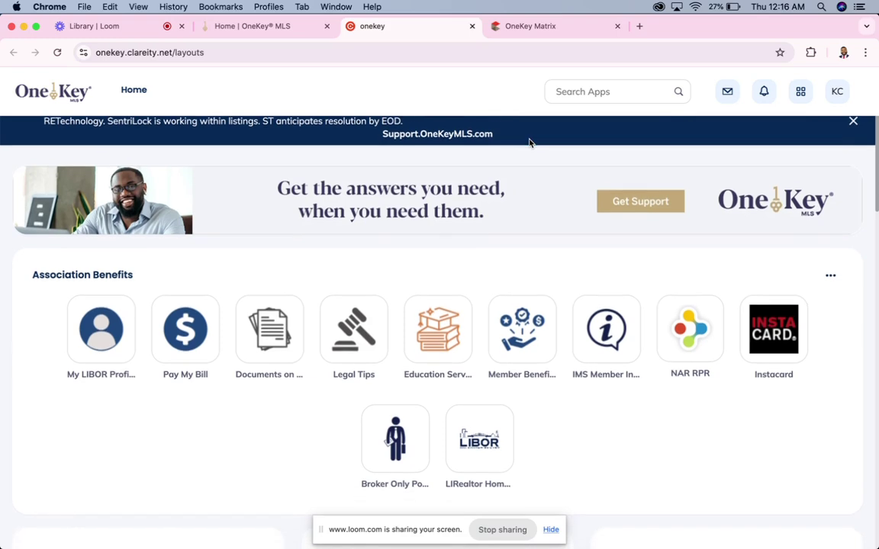
pyautogui.scroll(-3, 529, 142)
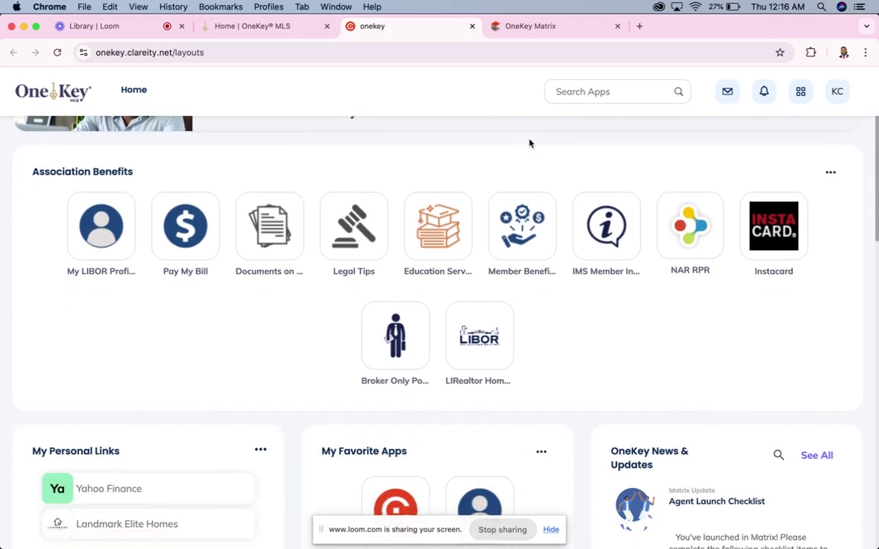
pyautogui.scroll(2, 529, 143)
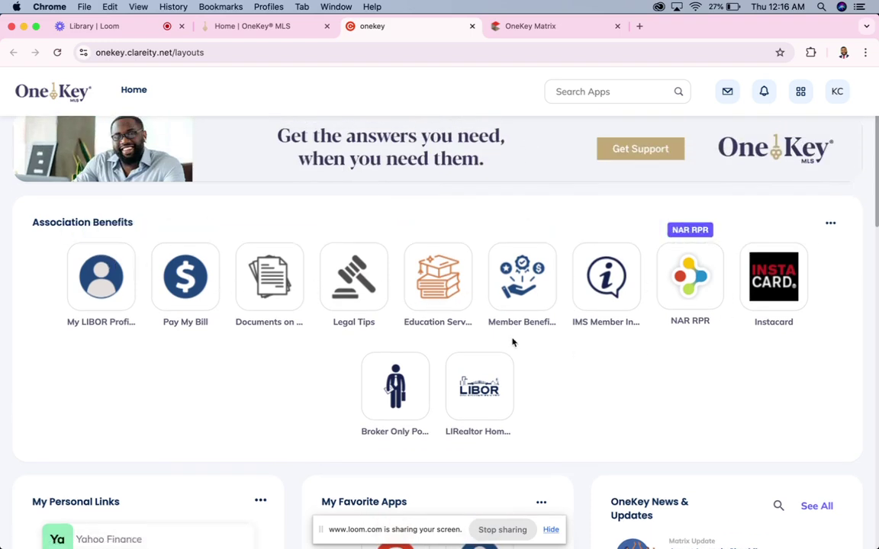
pyautogui.scroll(-3, 488, 273)
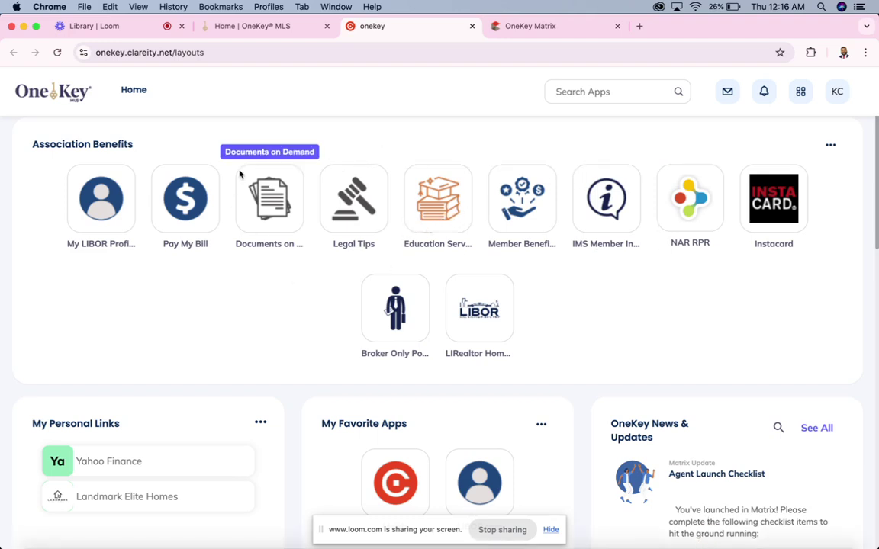
pyautogui.scroll(-2, 249, 172)
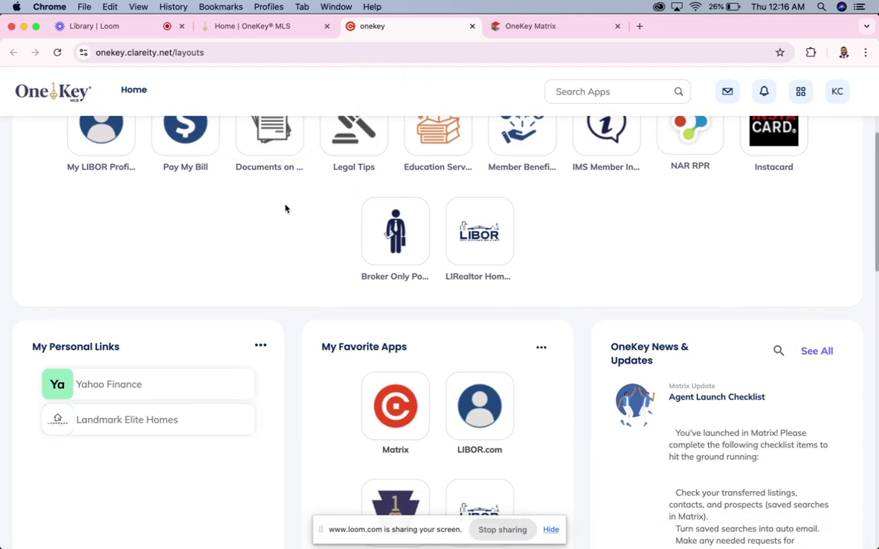
pyautogui.scroll(-3, 286, 207)
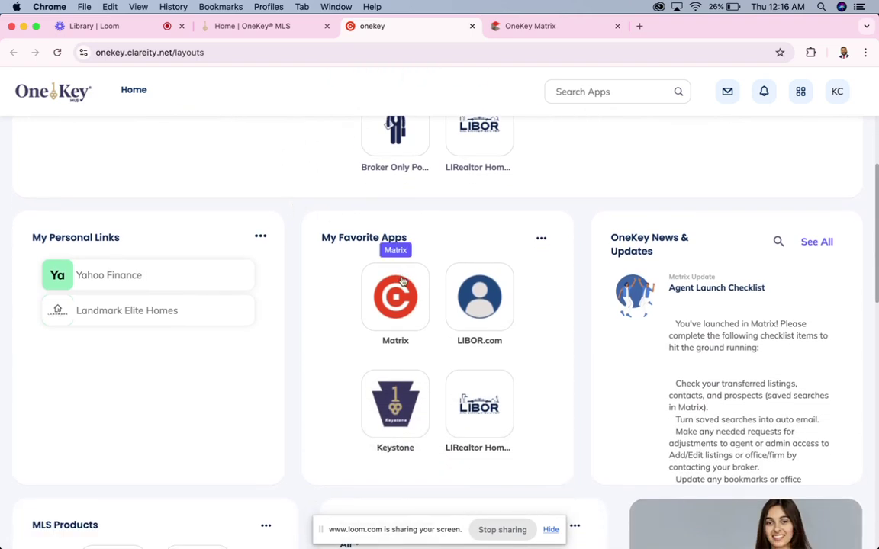
pyautogui.click(400, 304)
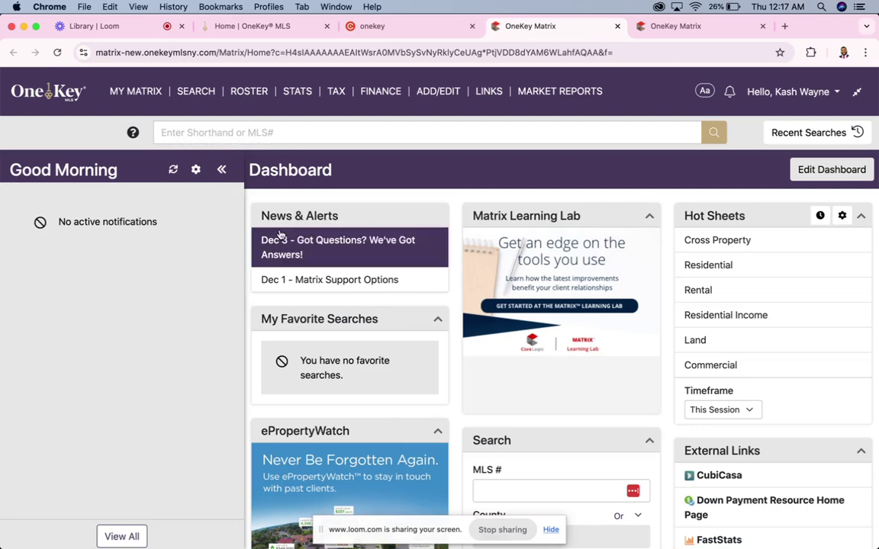
# Look through the Matrix dashboard's news, favorite searches, hot sheets and external links
pyautogui.scroll(-2, 279, 228)
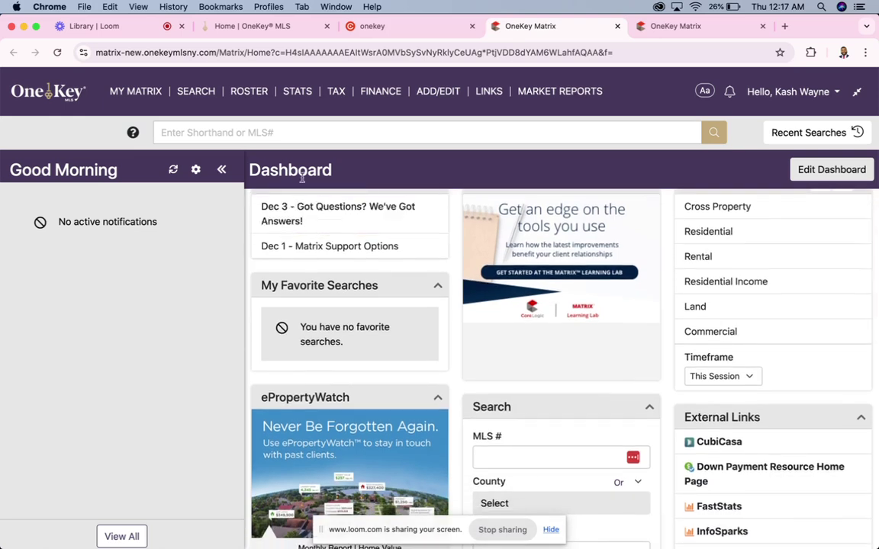
pyautogui.scroll(2, 305, 258)
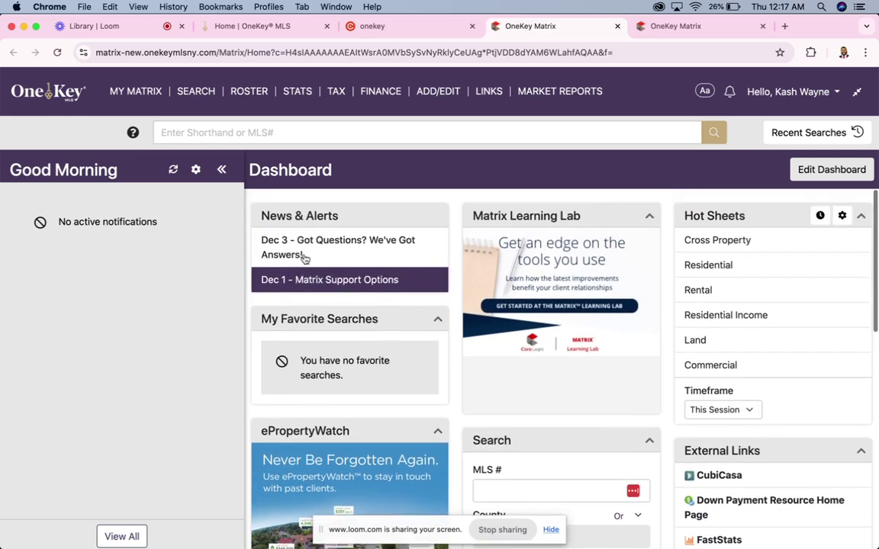
pyautogui.scroll(-1, 465, 256)
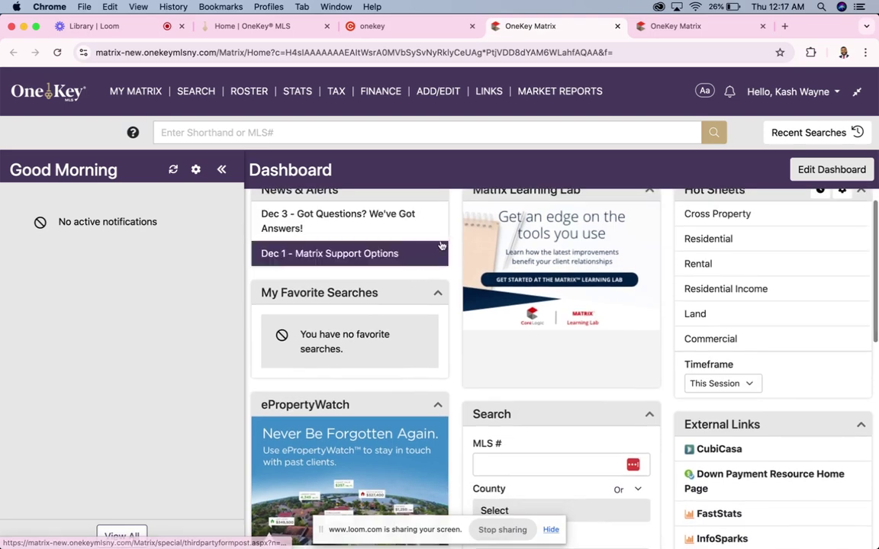
pyautogui.scroll(-6, 763, 190)
pyautogui.scroll(-2, 734, 293)
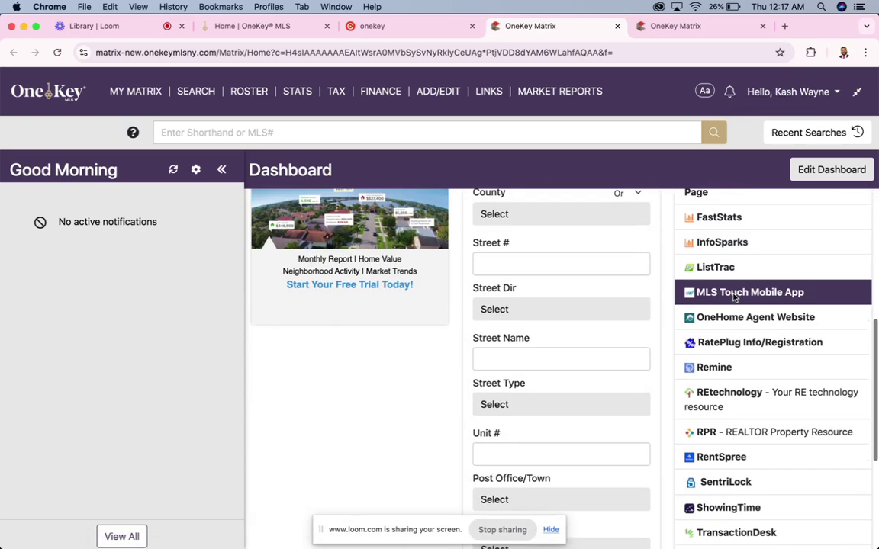
pyautogui.scroll(3, 737, 288)
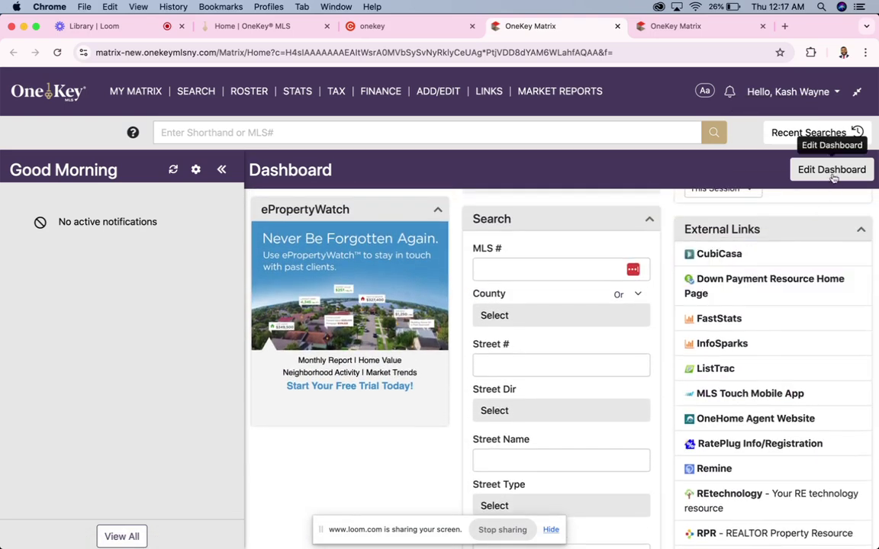
# Review the items that can be added, removed or reordered on the dashboard, leaving them as they are
pyautogui.click(833, 171)
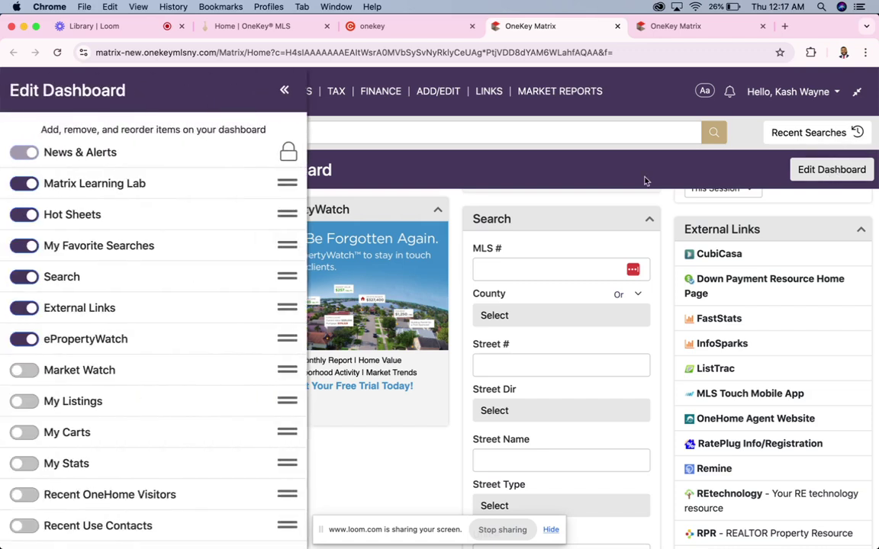
pyautogui.scroll(-1, 70, 469)
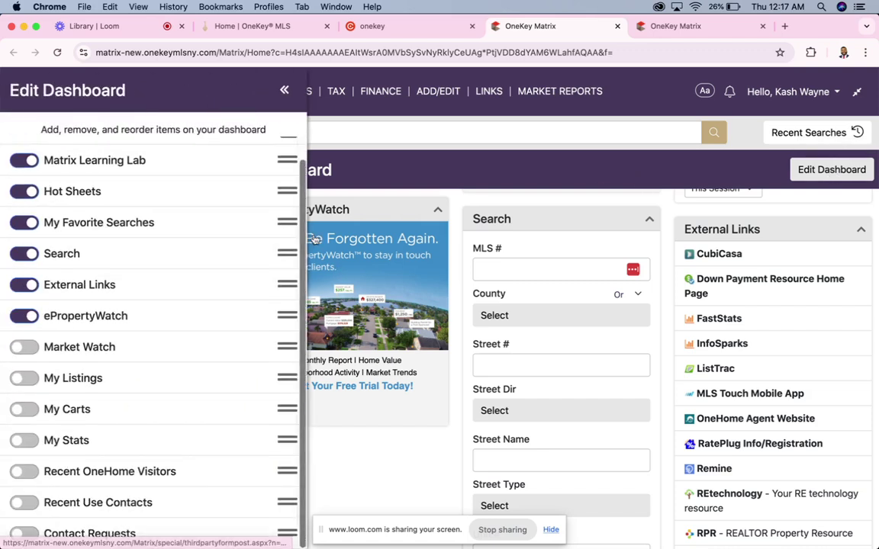
pyautogui.click(284, 90)
# Examine the dashboard's Search form, including its MLS # field, and the remaining External Links
pyautogui.scroll(-5, 483, 333)
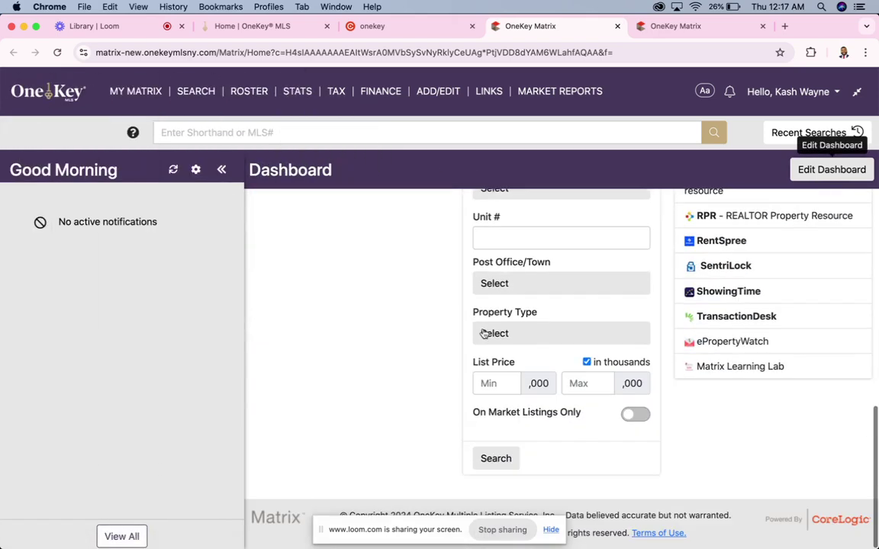
pyautogui.scroll(5, 483, 334)
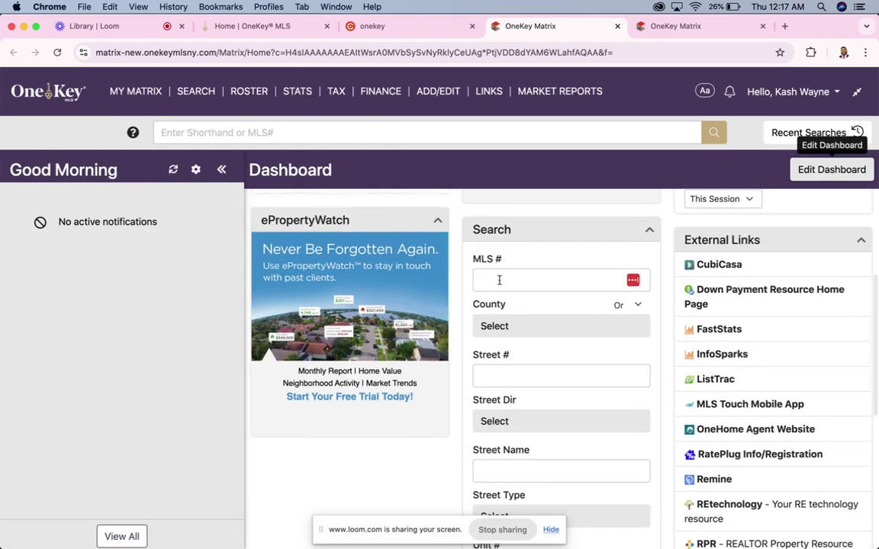
pyautogui.click(499, 280)
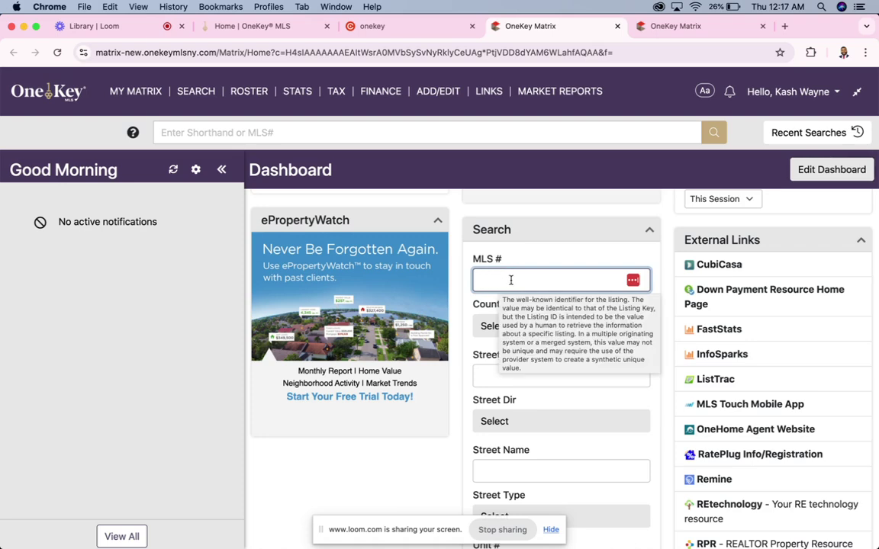
pyautogui.scroll(5, 484, 234)
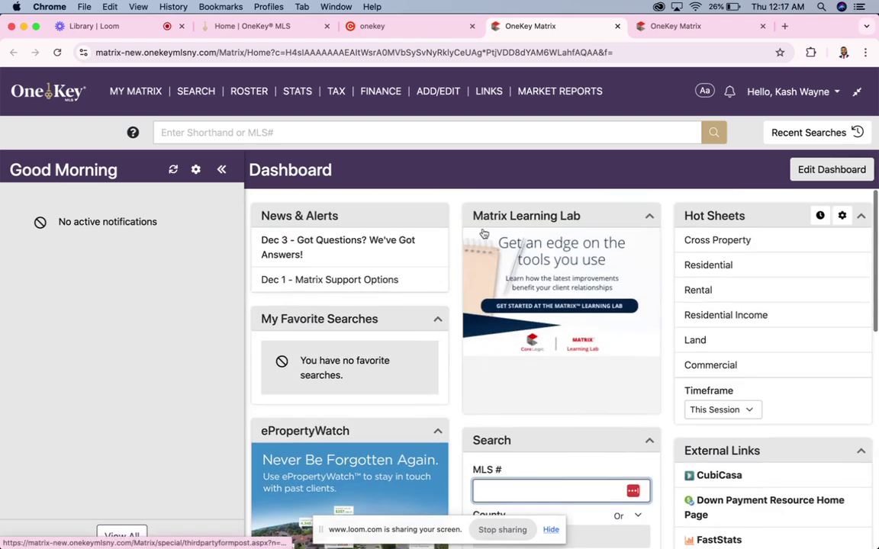
pyautogui.scroll(-4, 780, 367)
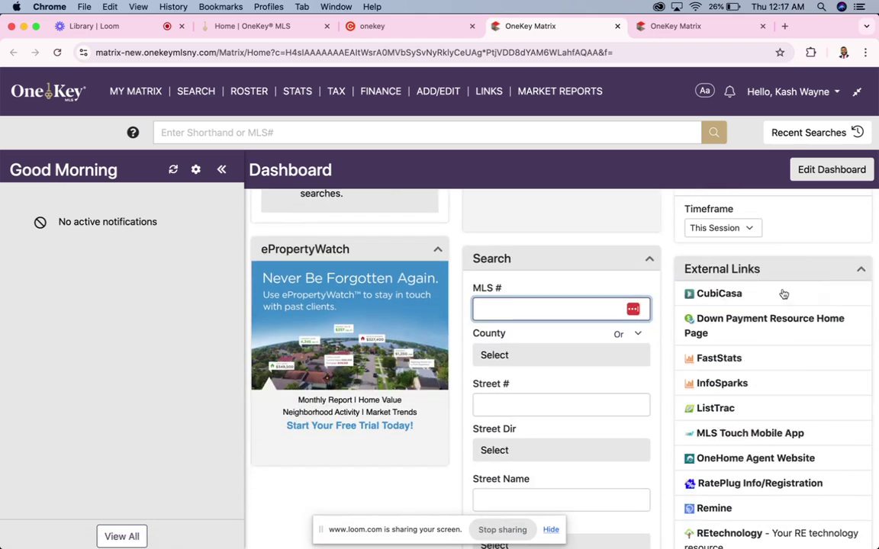
pyautogui.scroll(-4, 791, 351)
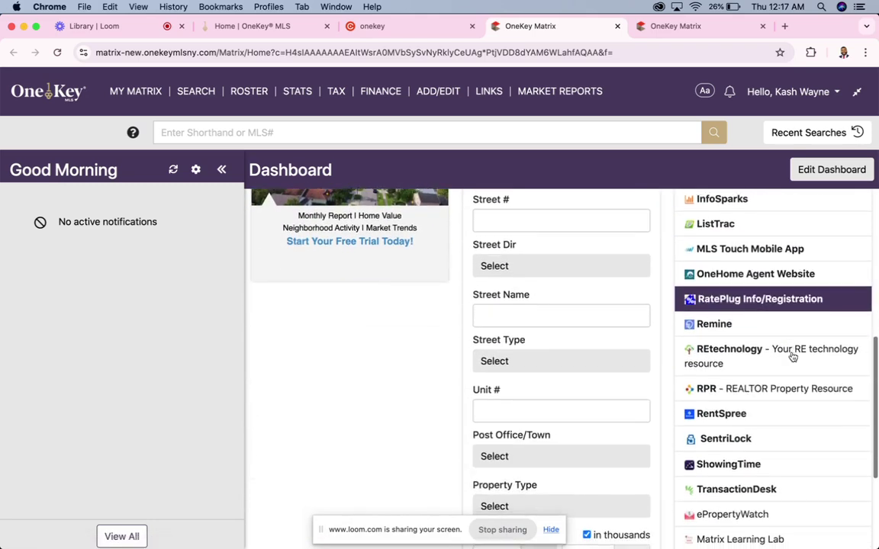
pyautogui.scroll(10, 772, 423)
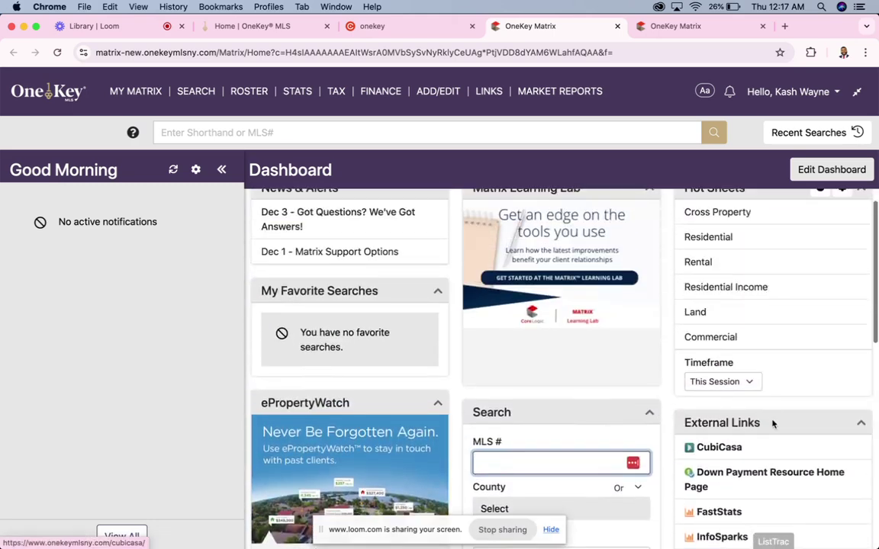
pyautogui.scroll(1, 769, 415)
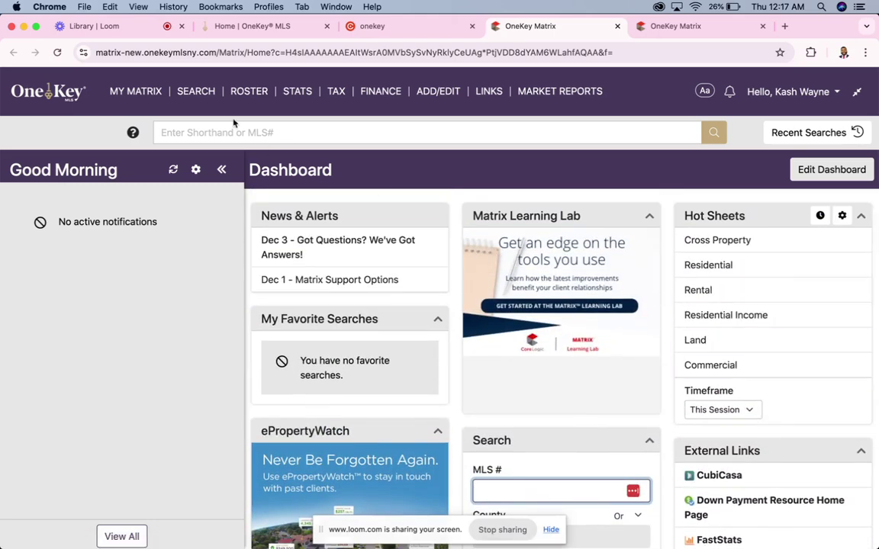
# Open the Residential (SFH, CONDO, COOP) search form
pyautogui.click(195, 92)
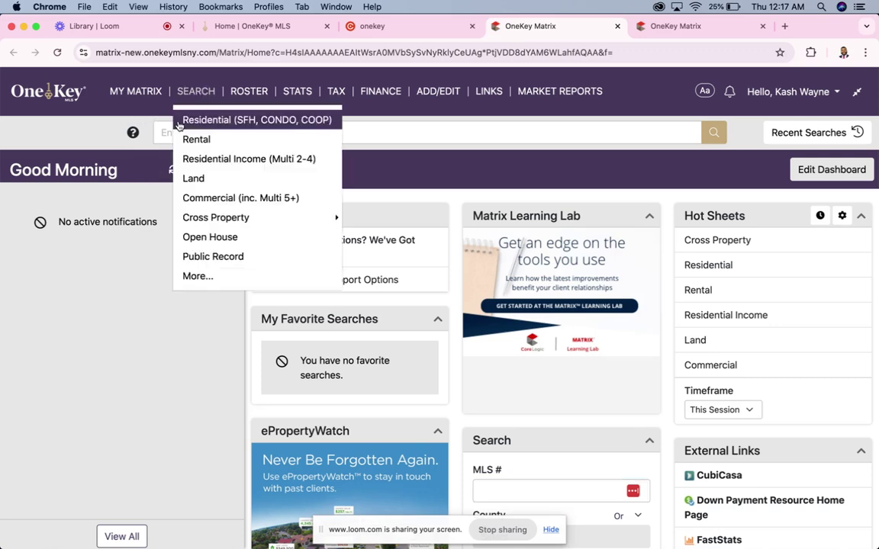
pyautogui.moveTo(193, 96)
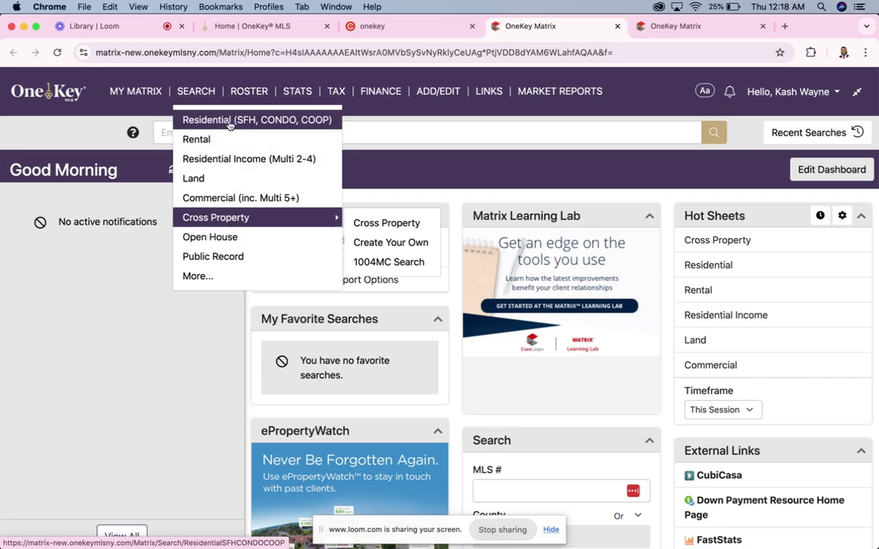
pyautogui.click(229, 122)
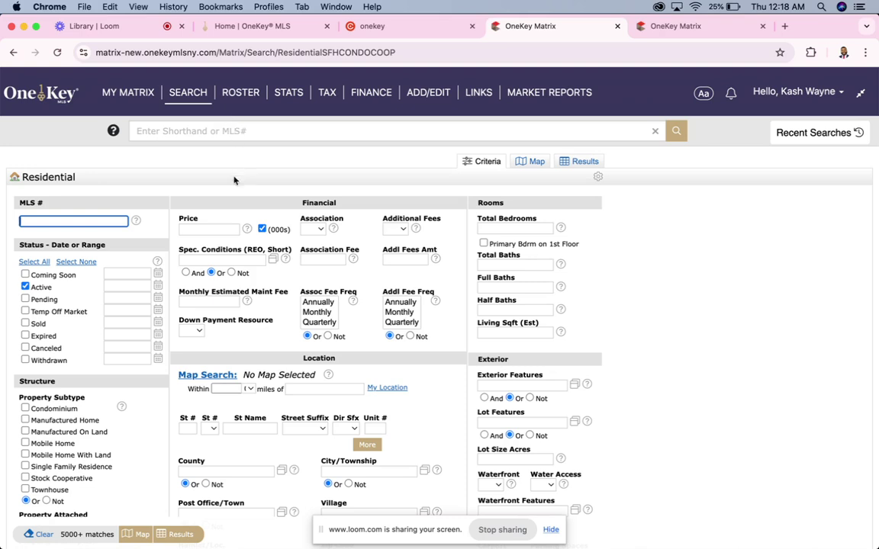
# Set the search criteria to Active status and the Single Family Residence property subtype
pyautogui.scroll(-1, 122, 233)
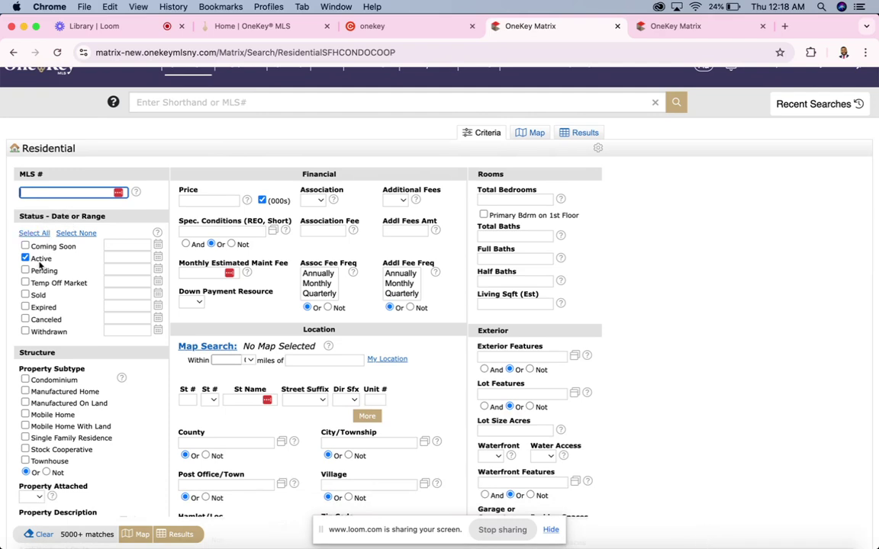
pyautogui.scroll(-1, 40, 264)
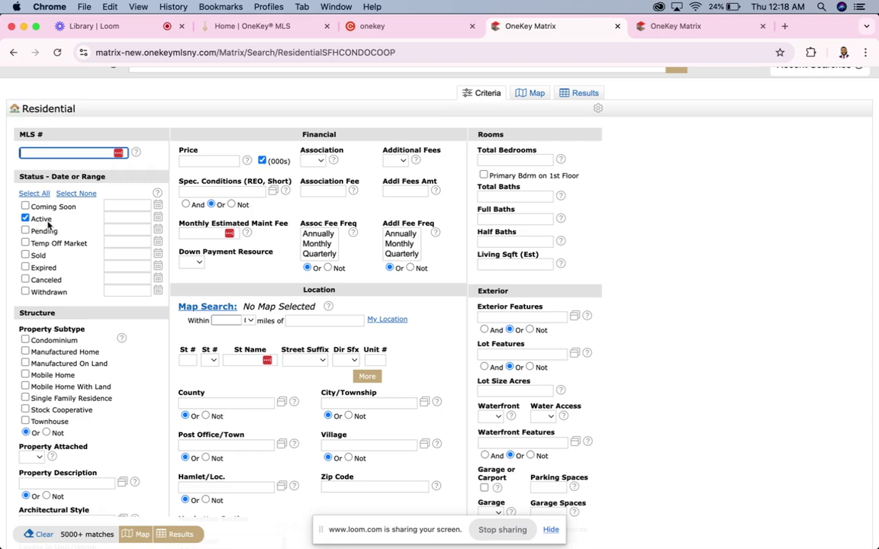
pyautogui.click(25, 219)
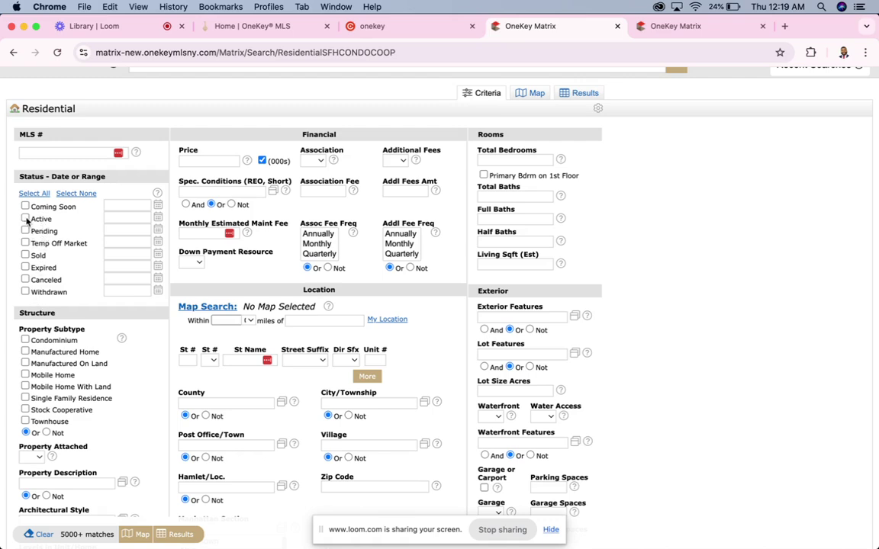
pyautogui.click(25, 219)
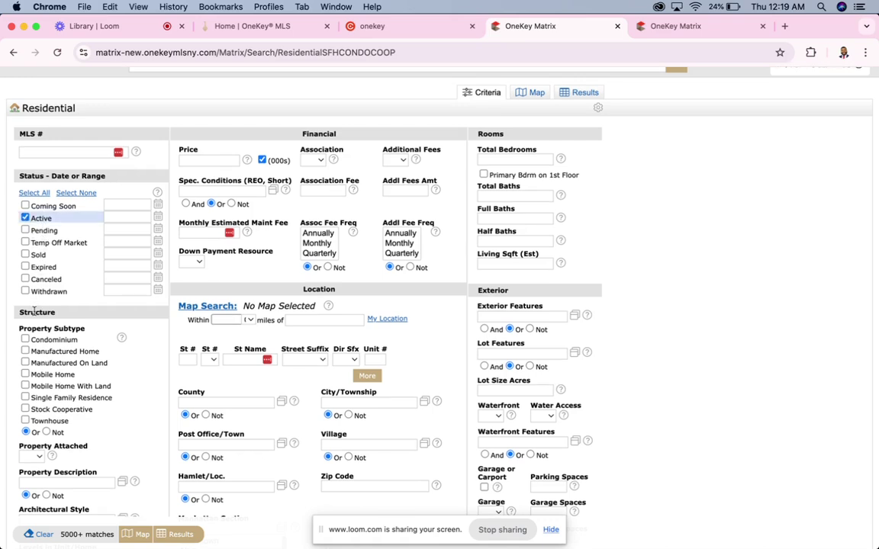
pyautogui.scroll(-2, 28, 251)
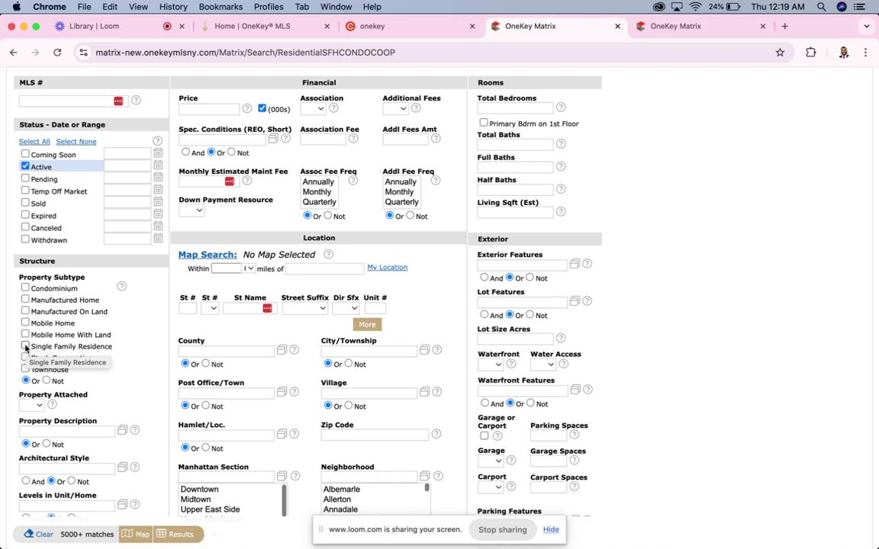
pyautogui.click(25, 347)
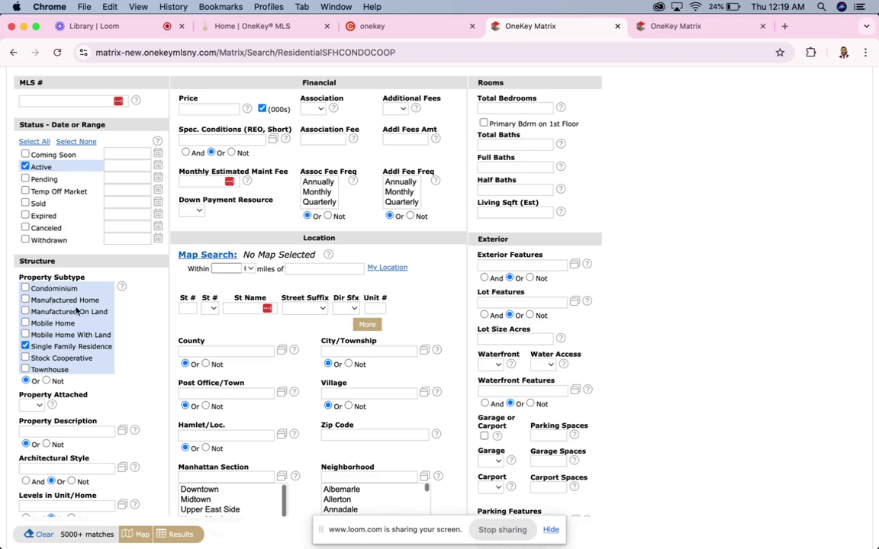
# Set the price criterion to a range of 550-685 in thousands
pyautogui.scroll(1, 77, 311)
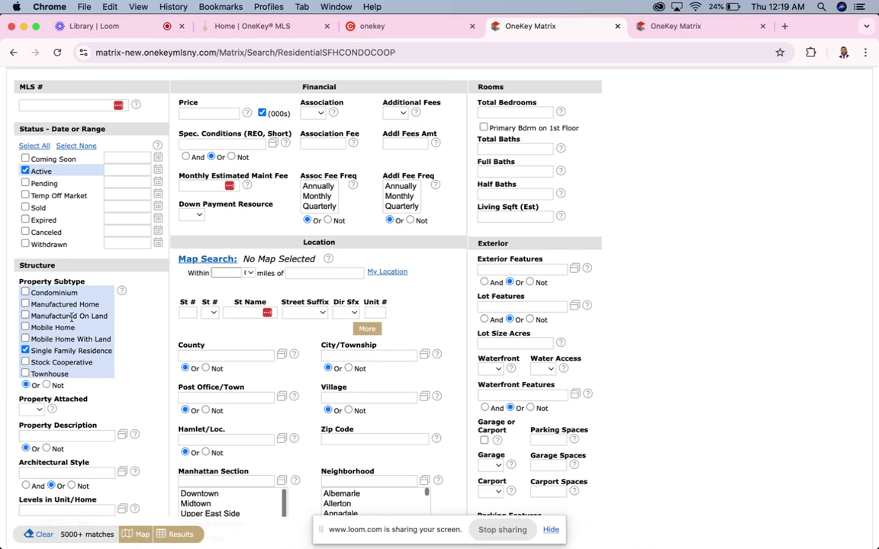
pyautogui.scroll(3, 250, 259)
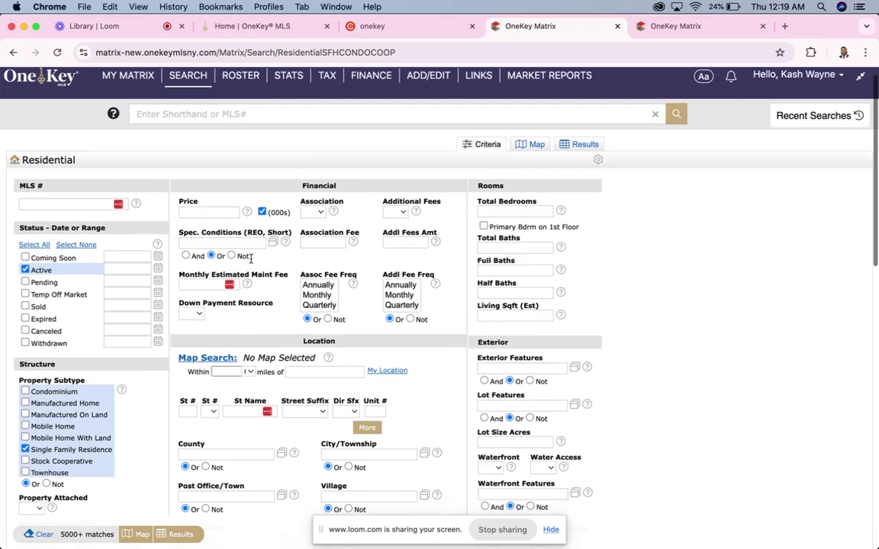
pyautogui.scroll(-1, 250, 259)
pyautogui.click(221, 196)
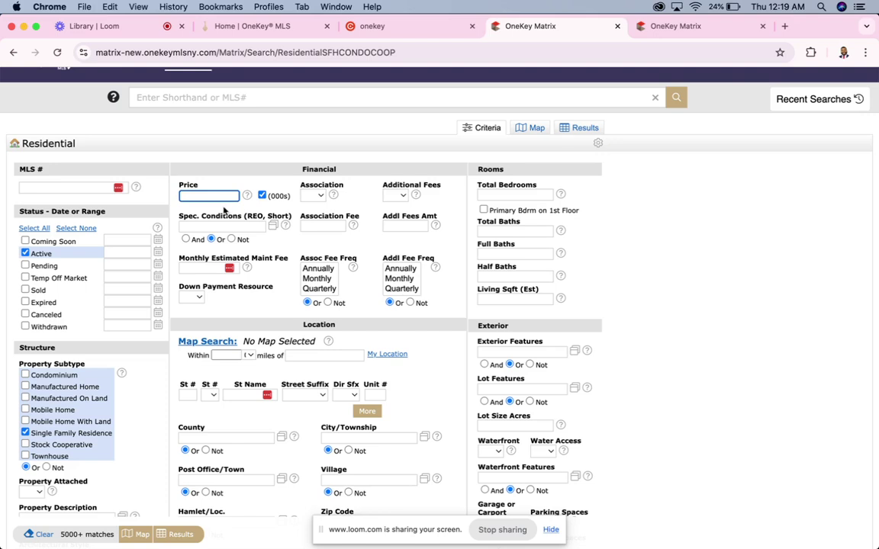
pyautogui.write('55')
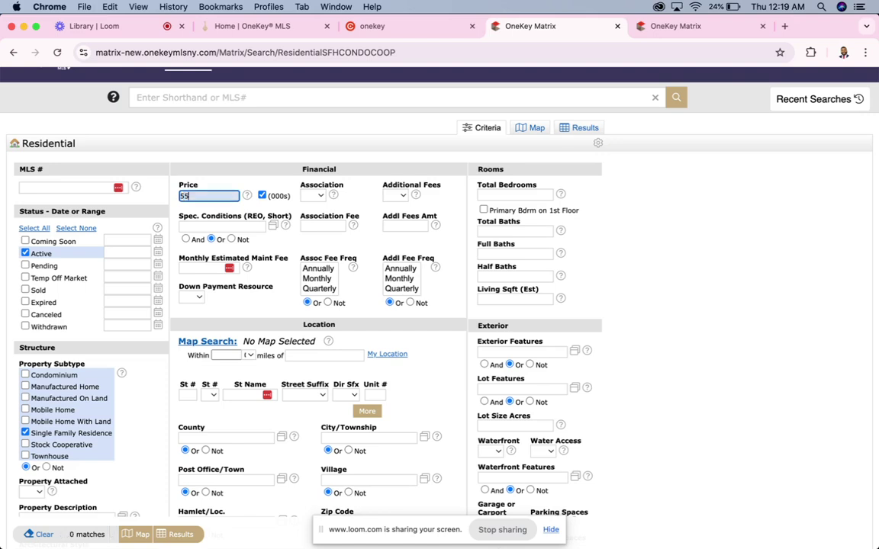
pyautogui.write('0-68')
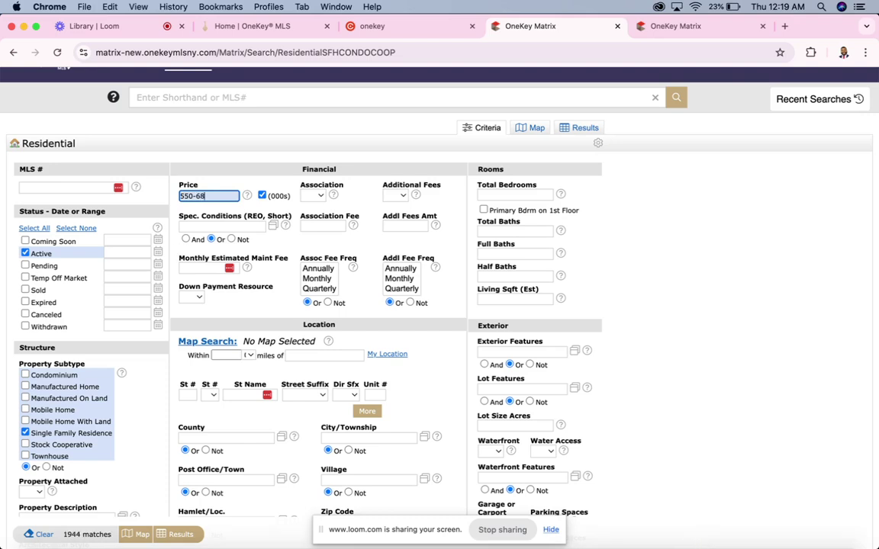
pyautogui.write('5')
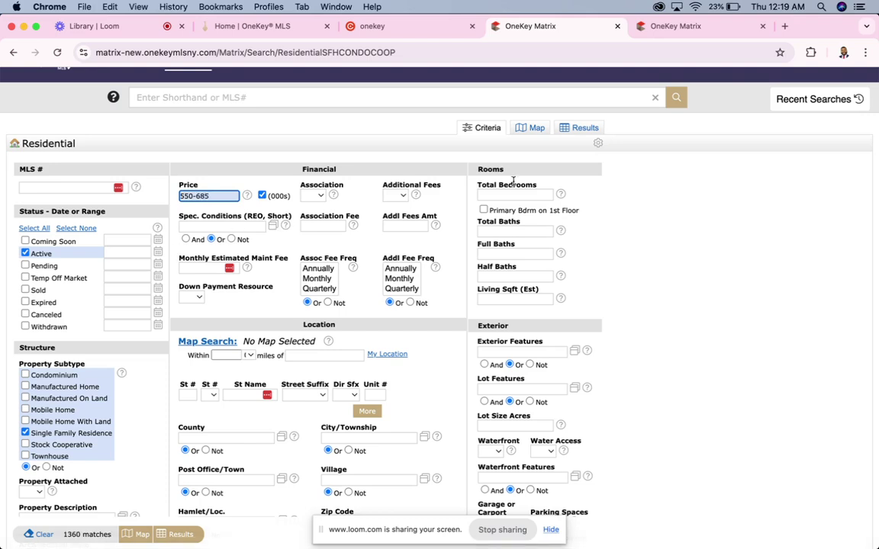
pyautogui.click(624, 193)
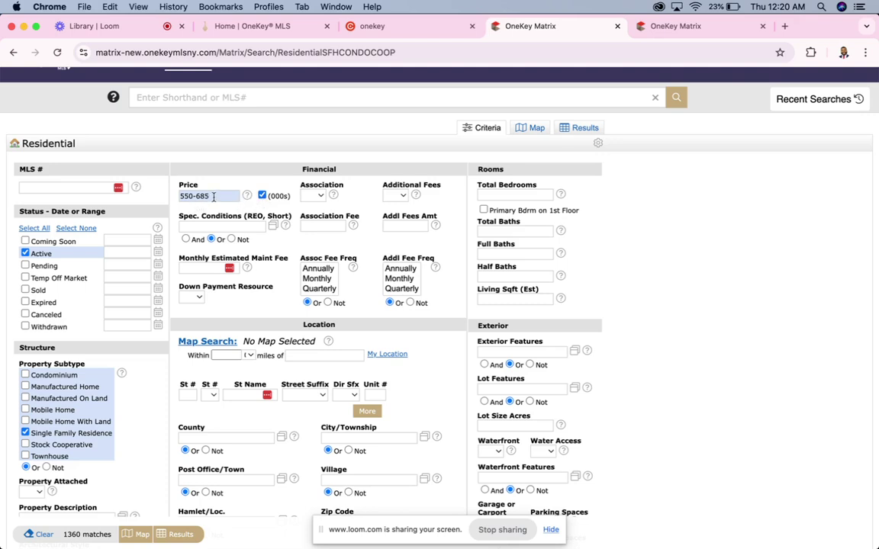
# Try the price criterion as 550 alone and as 550+, and restore the 550-685 range
pyautogui.moveTo(218, 196)
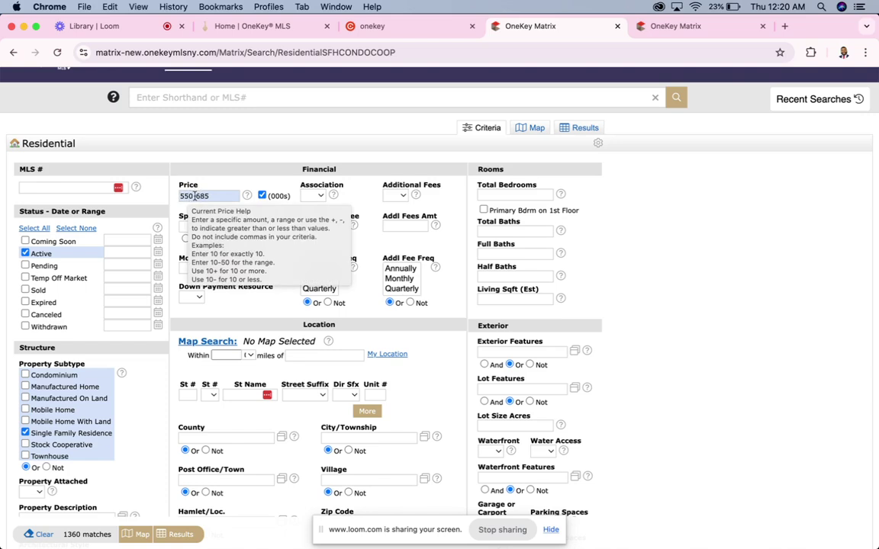
pyautogui.click(197, 197)
pyautogui.press('Delete')
pyautogui.press('Delete')
pyautogui.press('Delete')
pyautogui.press('Delete')
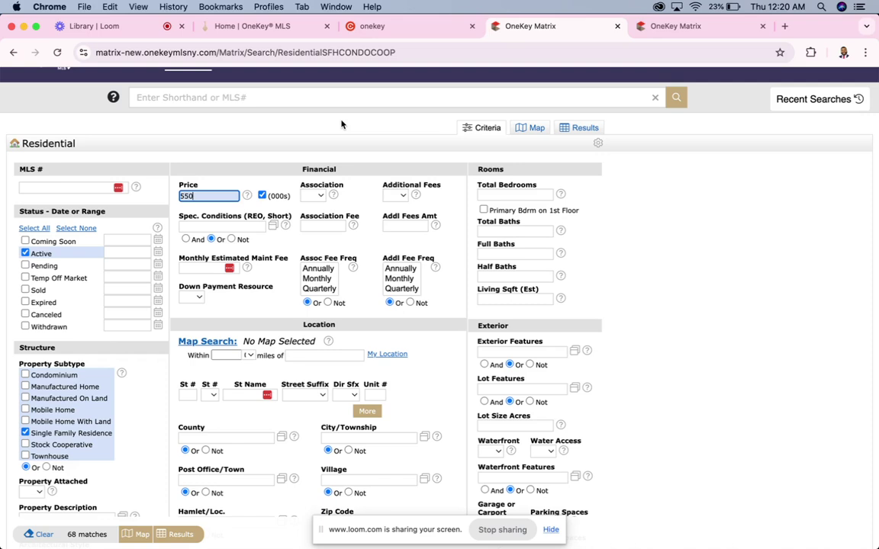
pyautogui.write('+')
pyautogui.press('BackSpace')
pyautogui.write('685')
pyautogui.click(351, 172)
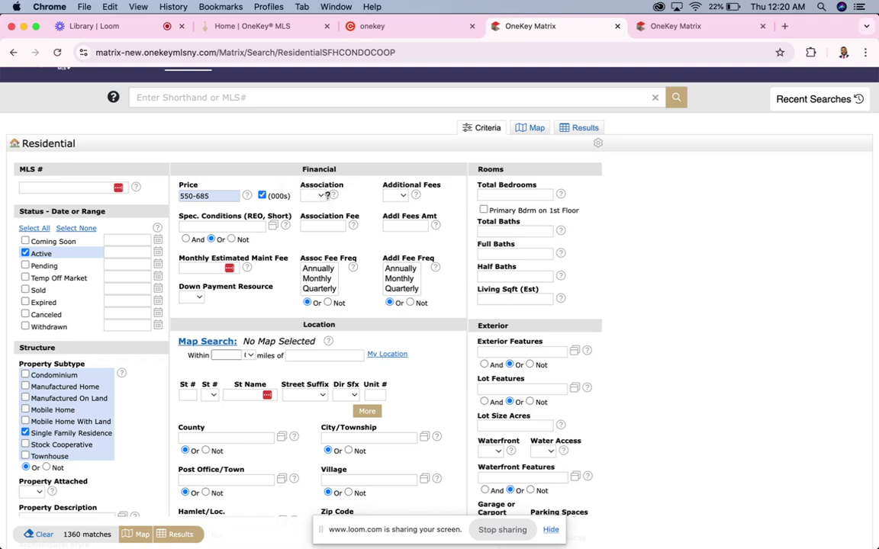
# Review the Association and Additional Fees options and the other financial and location criteria, leaving them unset
pyautogui.moveTo(324, 200)
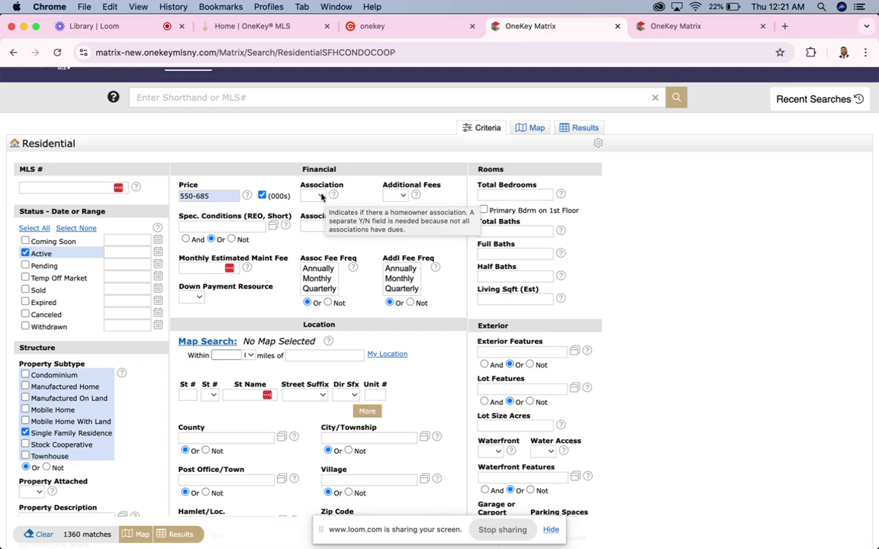
pyautogui.click(321, 196)
pyautogui.click(314, 197)
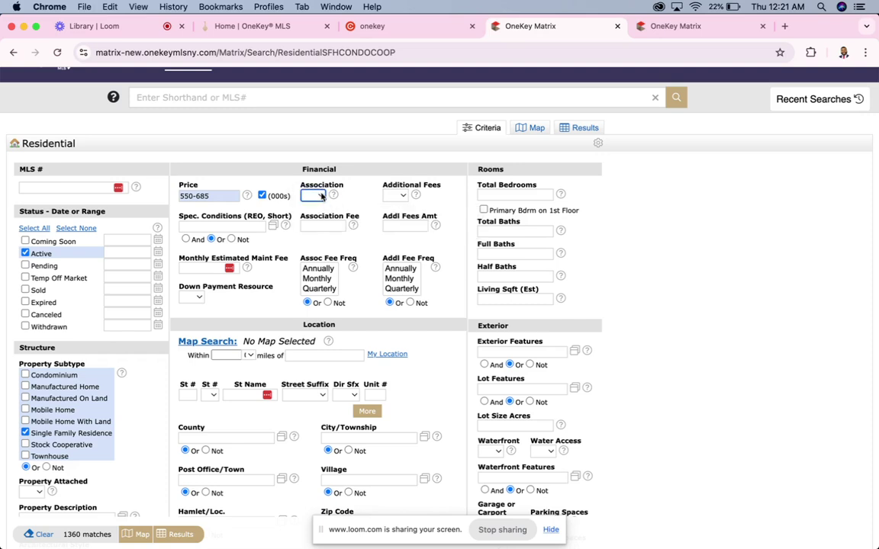
pyautogui.click(399, 195)
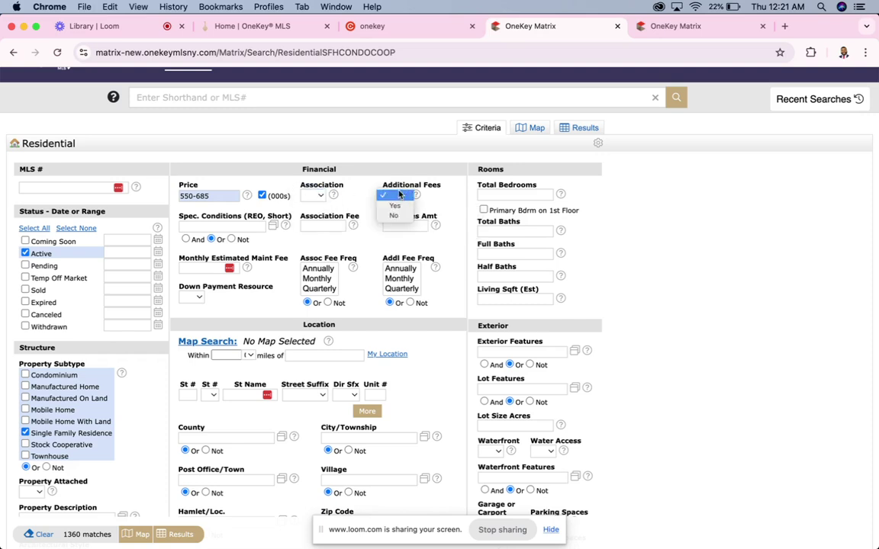
pyautogui.click(398, 195)
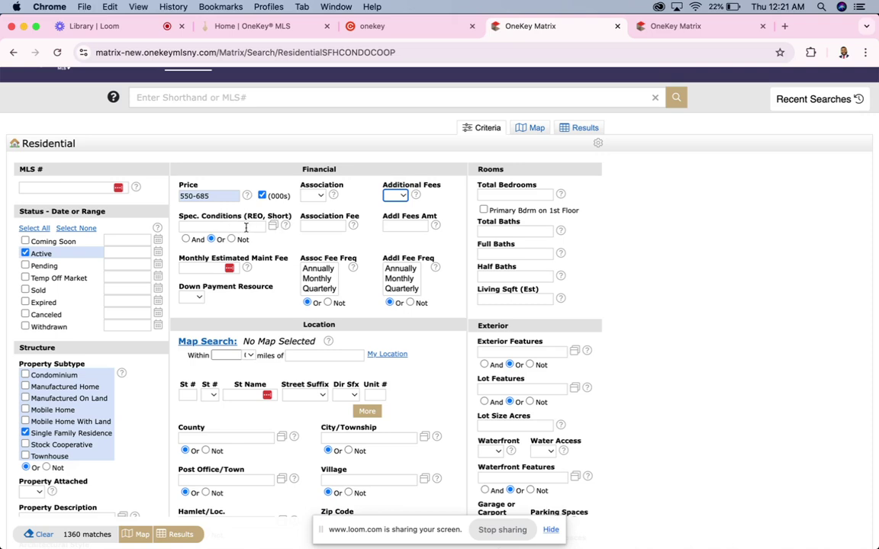
pyautogui.scroll(-1, 308, 219)
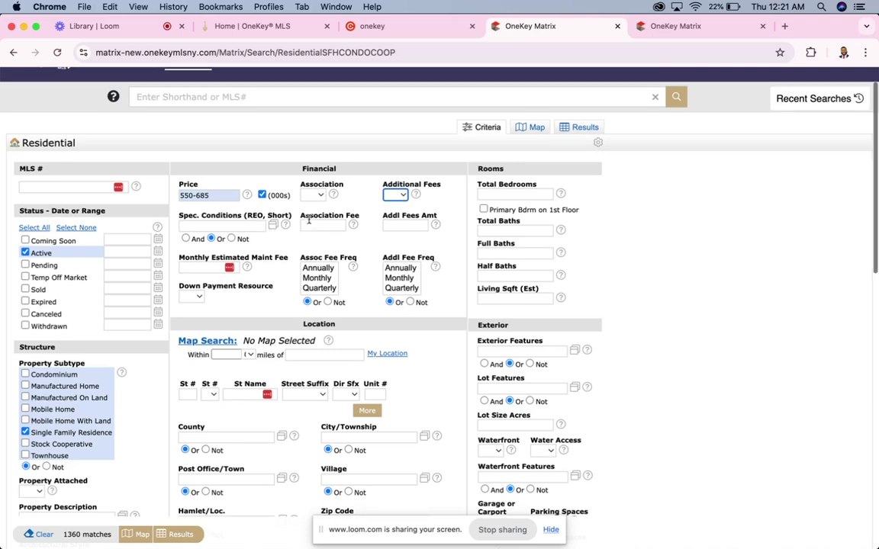
pyautogui.scroll(-3, 231, 243)
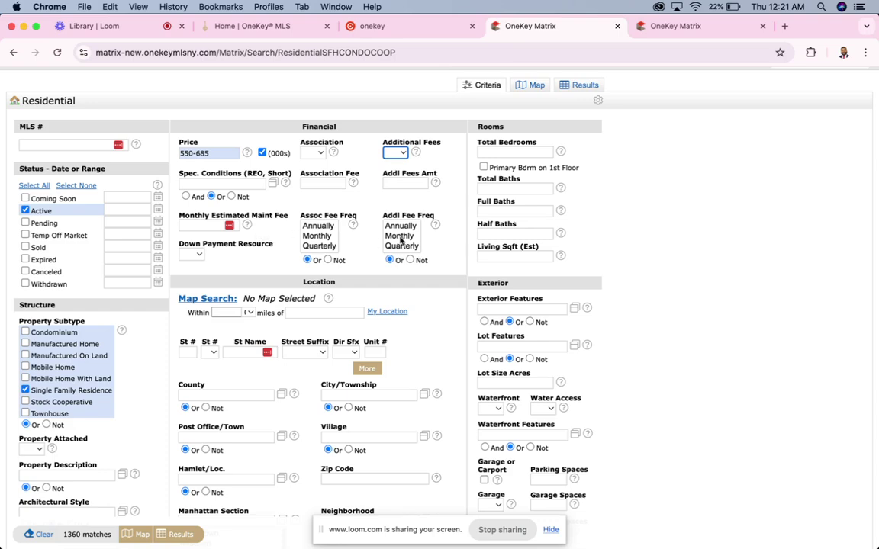
pyautogui.scroll(-3, 351, 257)
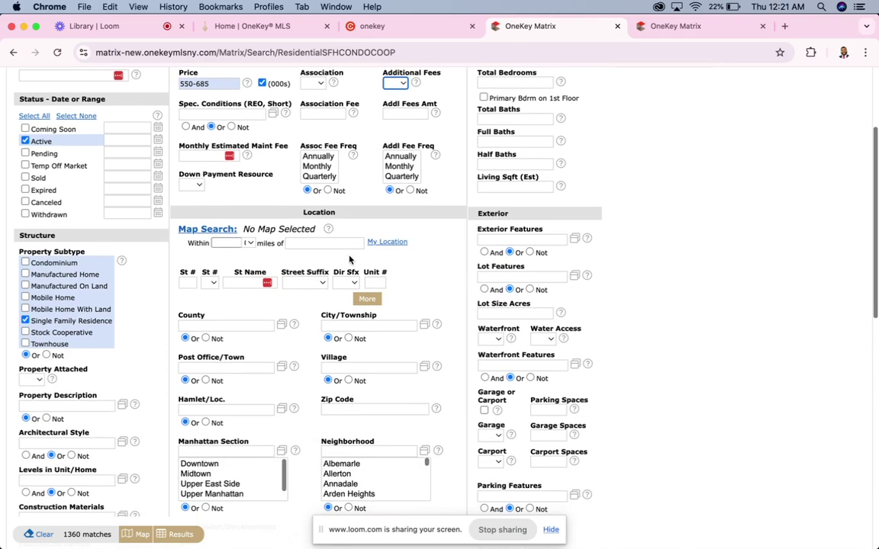
pyautogui.scroll(3, 349, 259)
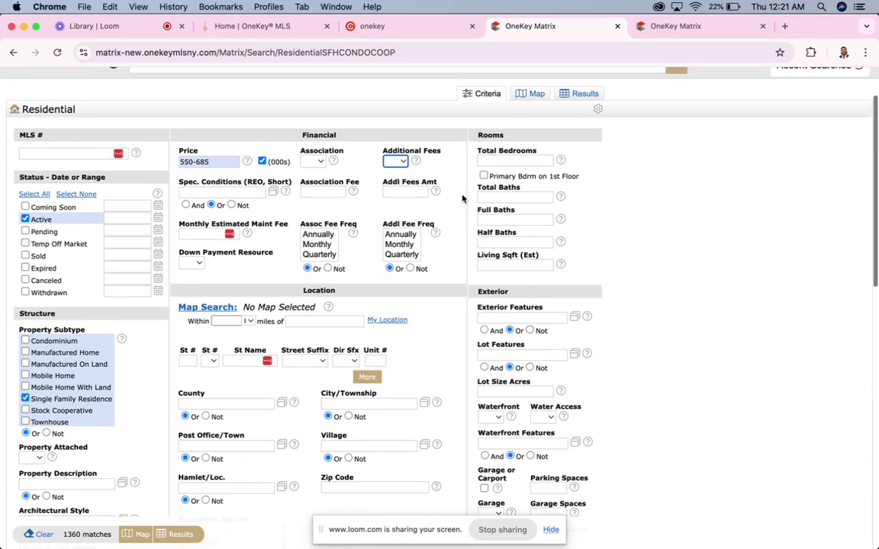
# Set the room criteria to 3+ total bedrooms and 2+ total baths
pyautogui.click(504, 159)
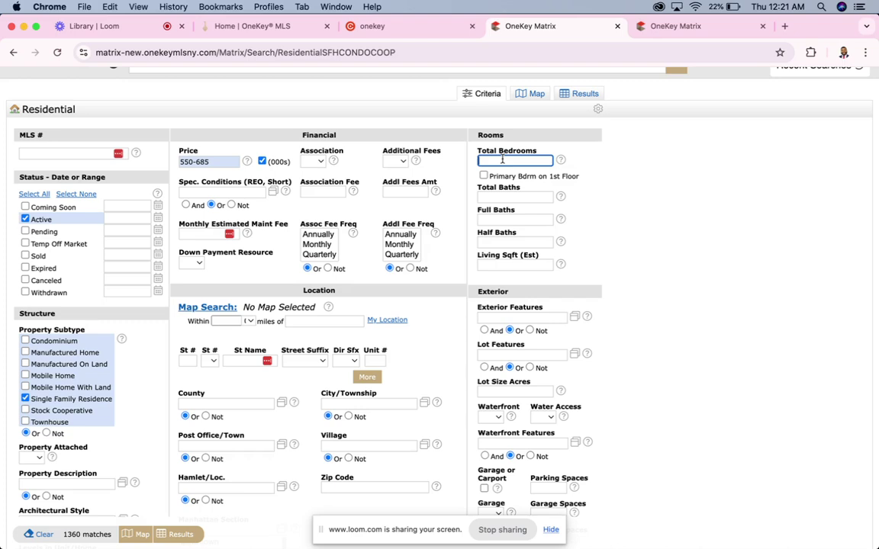
pyautogui.write('3')
pyautogui.write('-')
pyautogui.click(506, 197)
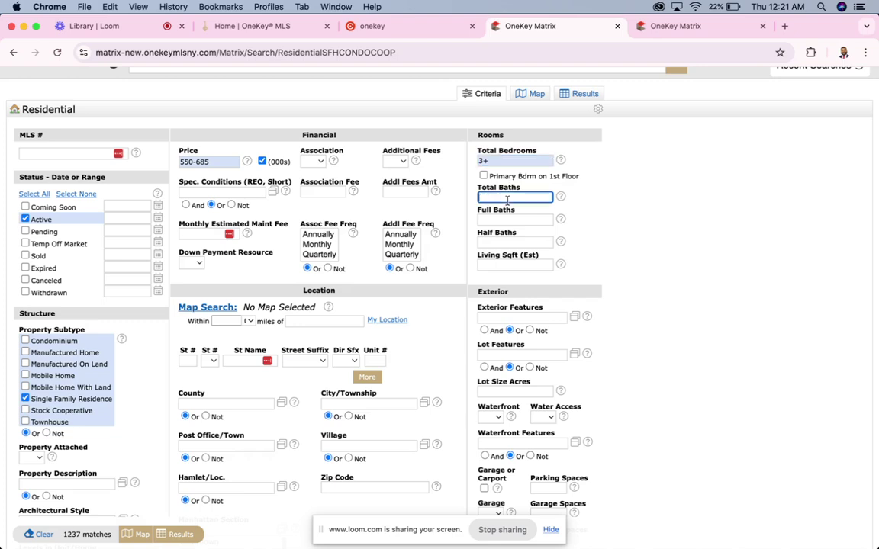
pyautogui.write('2+')
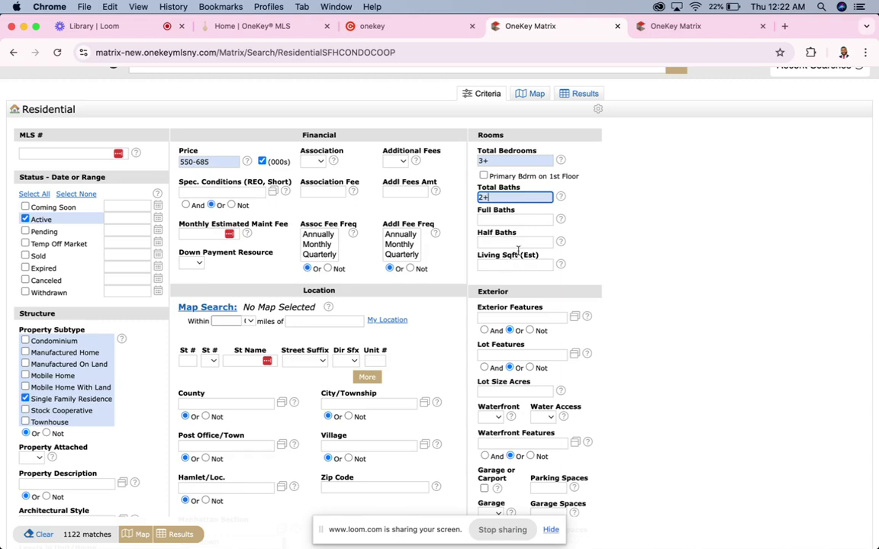
# Try filtering the search by Nassau County and Suffolk County, and remove both counties from the criteria
pyautogui.scroll(-5, 506, 257)
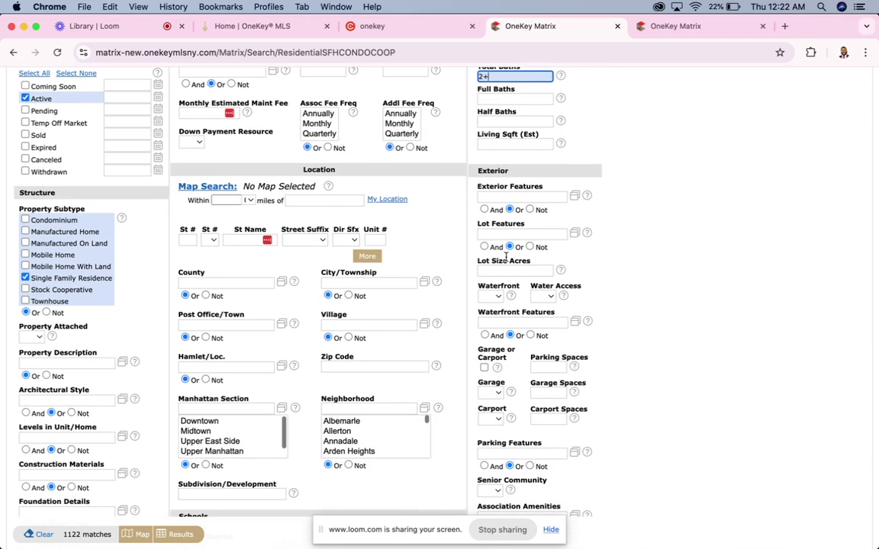
pyautogui.scroll(-1, 505, 257)
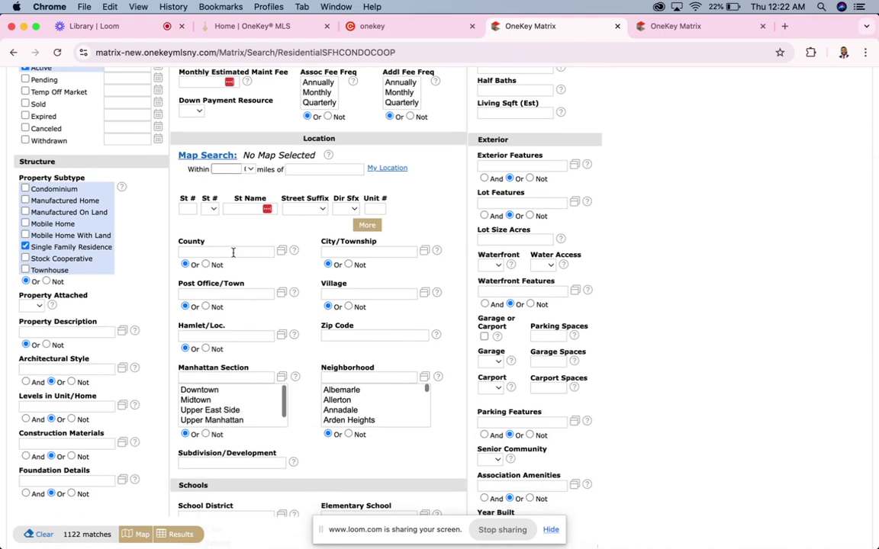
pyautogui.click(233, 253)
pyautogui.write('nass')
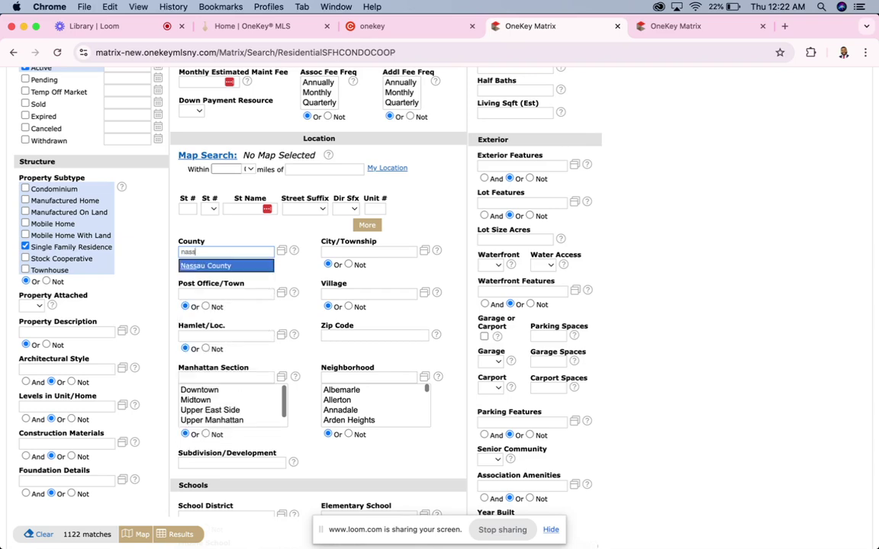
pyautogui.click(200, 260)
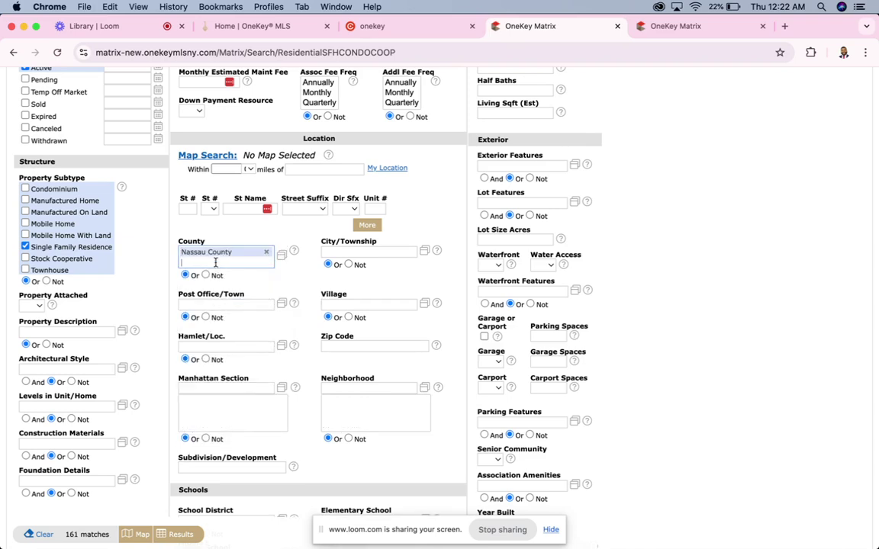
pyautogui.write('suff')
pyautogui.click(202, 276)
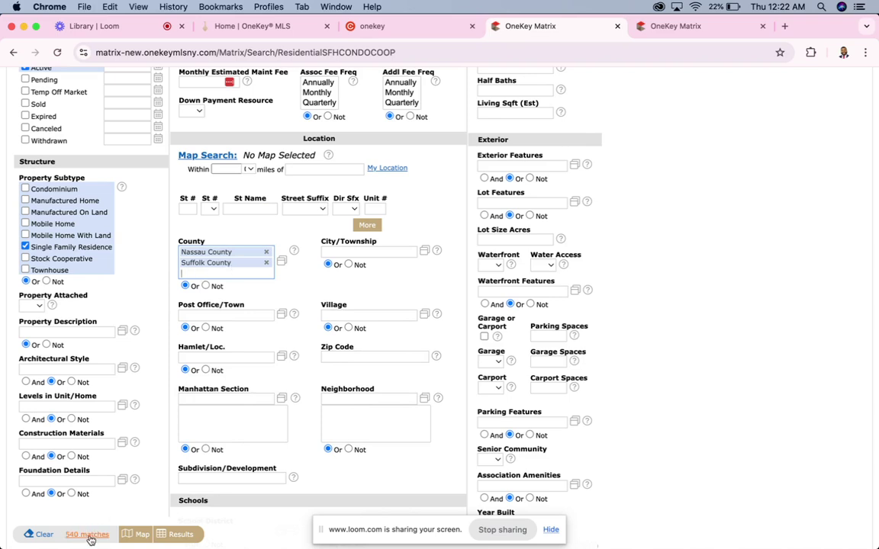
pyautogui.click(267, 263)
pyautogui.click(266, 251)
# Add Uniondale, Hempstead and Freeport as the Post Office/Town criteria
pyautogui.click(218, 297)
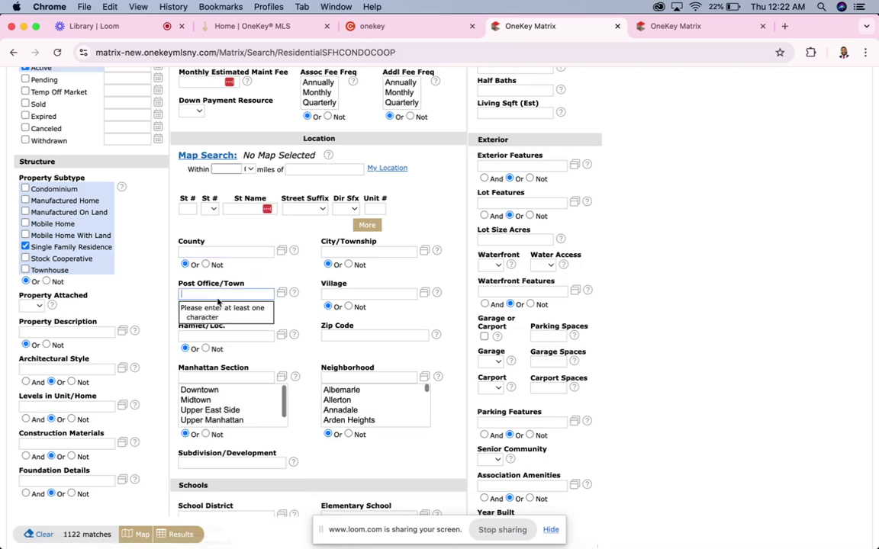
pyautogui.write('Uni')
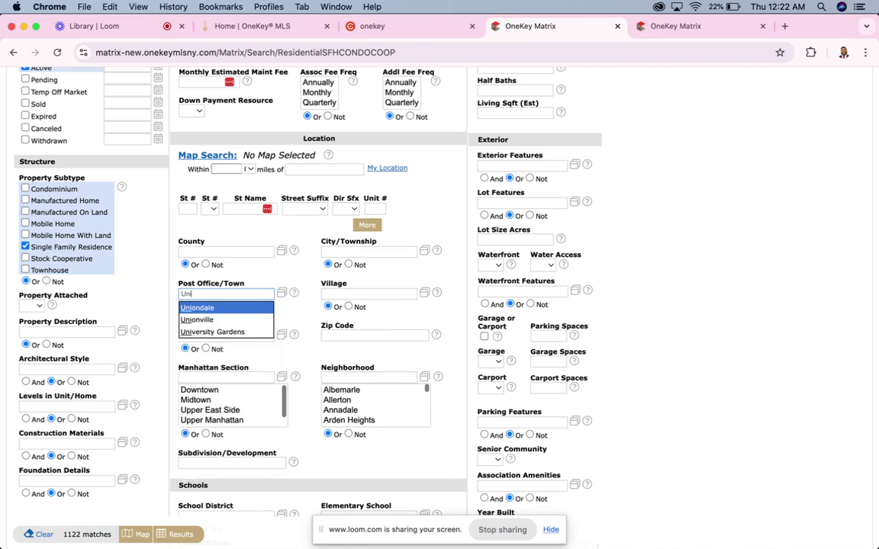
pyautogui.write('ondale')
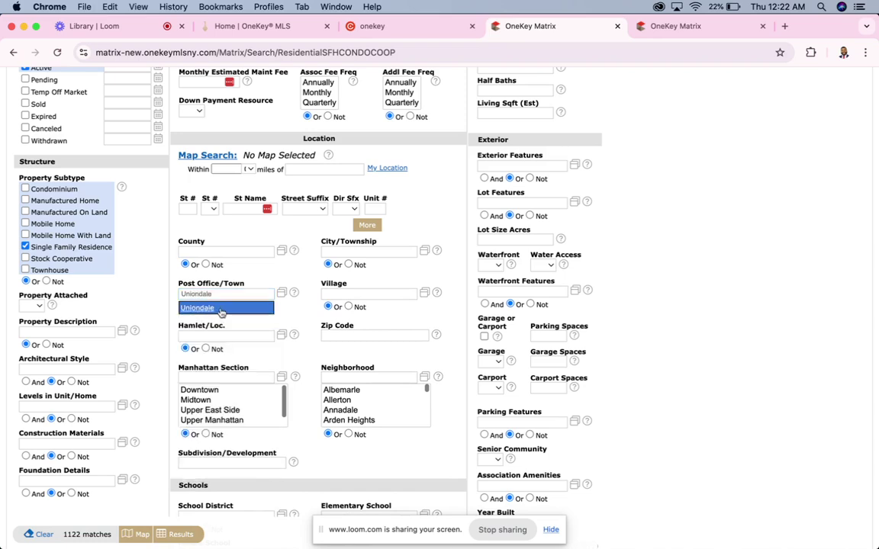
pyautogui.click(220, 307)
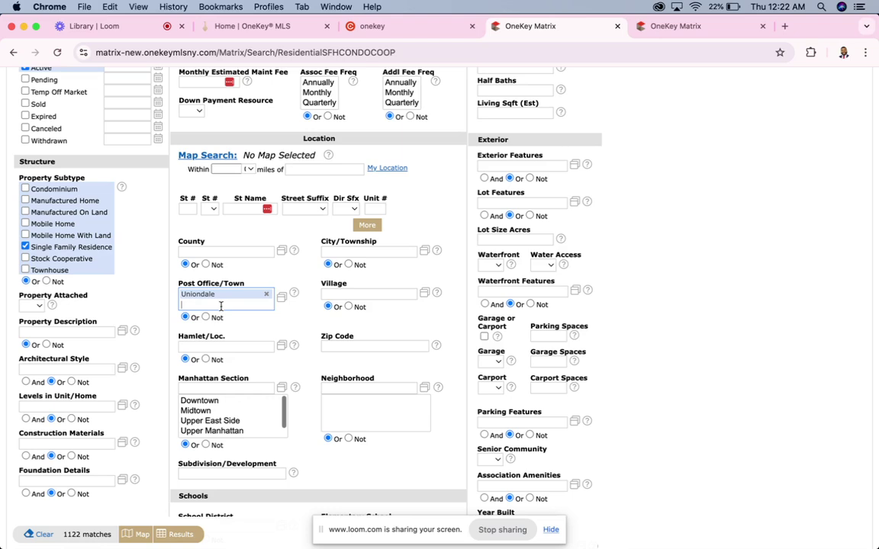
pyautogui.write('Hempd')
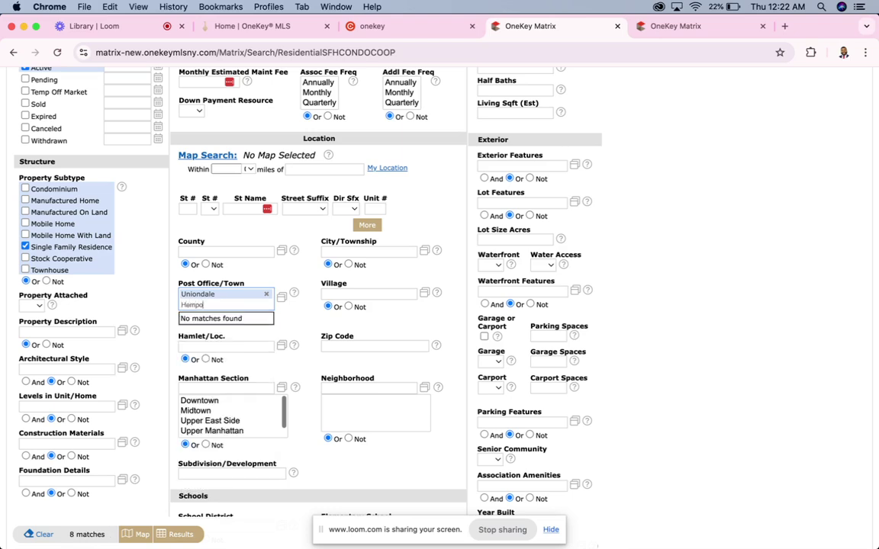
pyautogui.press('BackSpace')
pyautogui.write('pste')
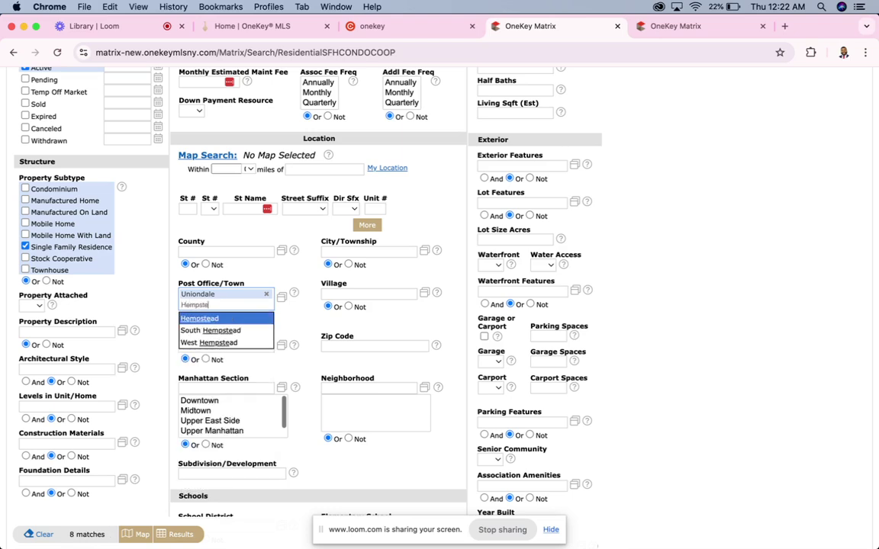
pyautogui.write('ad')
pyautogui.click(228, 318)
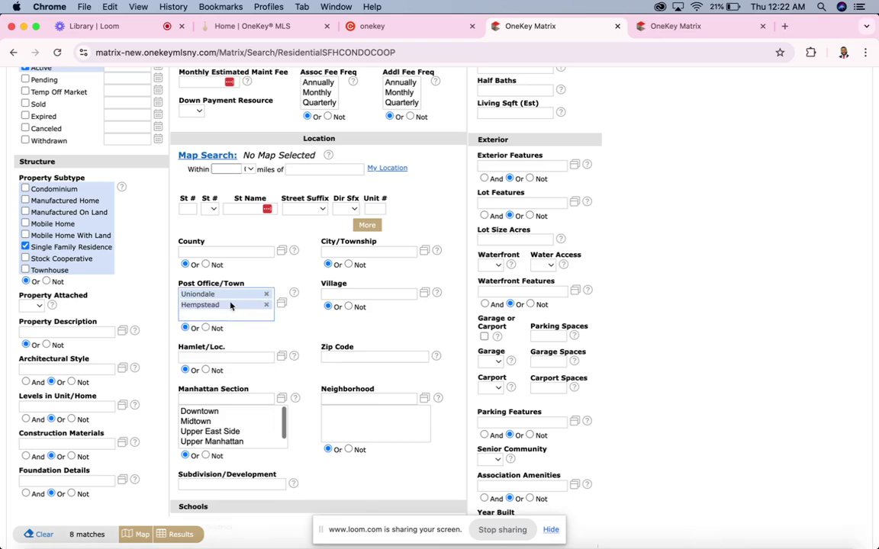
pyautogui.write('Free')
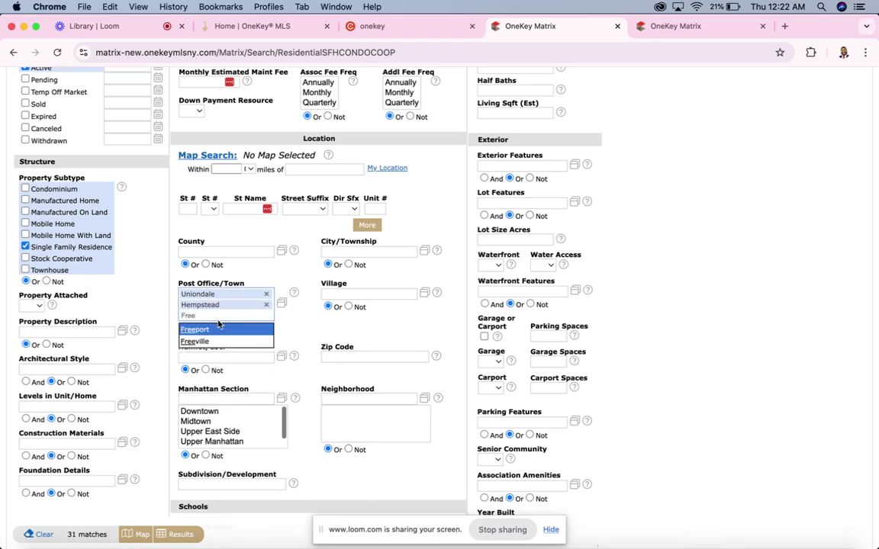
pyautogui.click(217, 329)
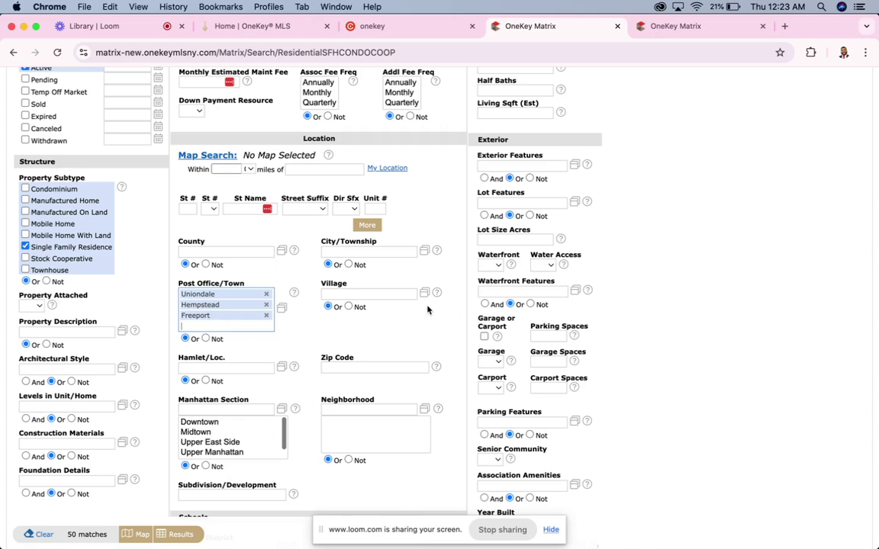
# Add Full to the Basement Features criteria in the Interior section
pyautogui.scroll(-3, 427, 310)
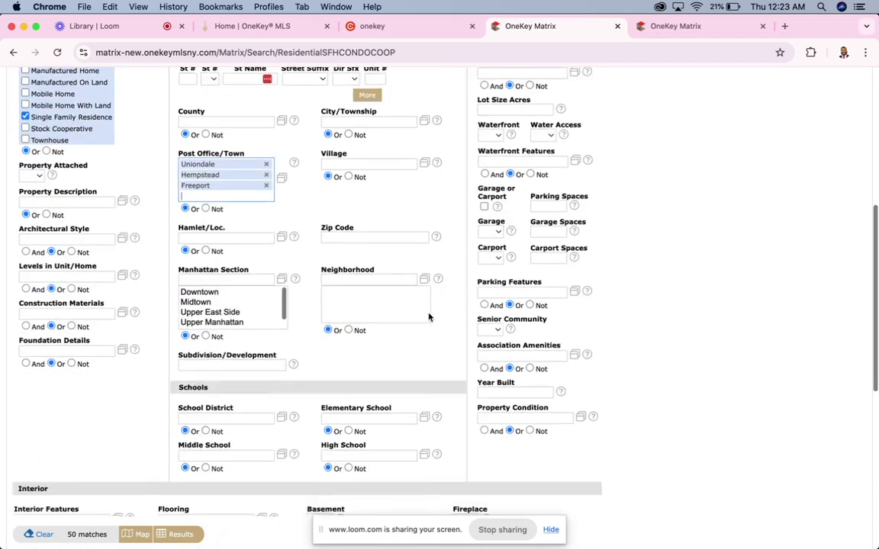
pyautogui.scroll(-4, 428, 317)
pyautogui.scroll(1, 427, 316)
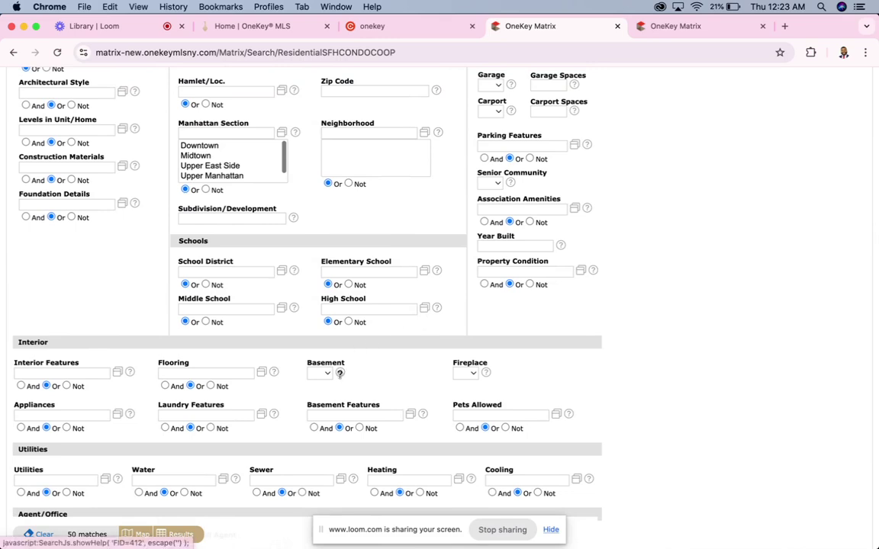
pyautogui.click(336, 414)
pyautogui.write('ful')
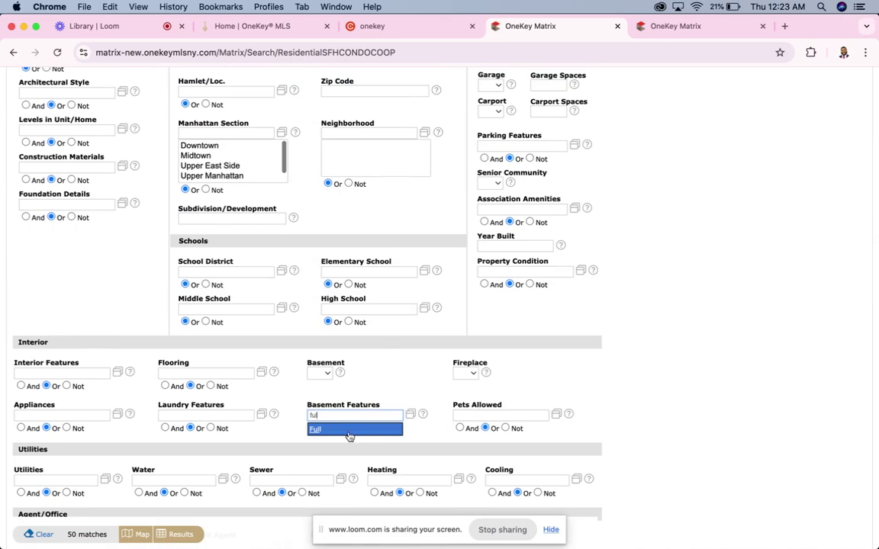
pyautogui.click(348, 429)
# Try setting the Basement criterion to Yes, and clear the selection again
pyautogui.click(320, 373)
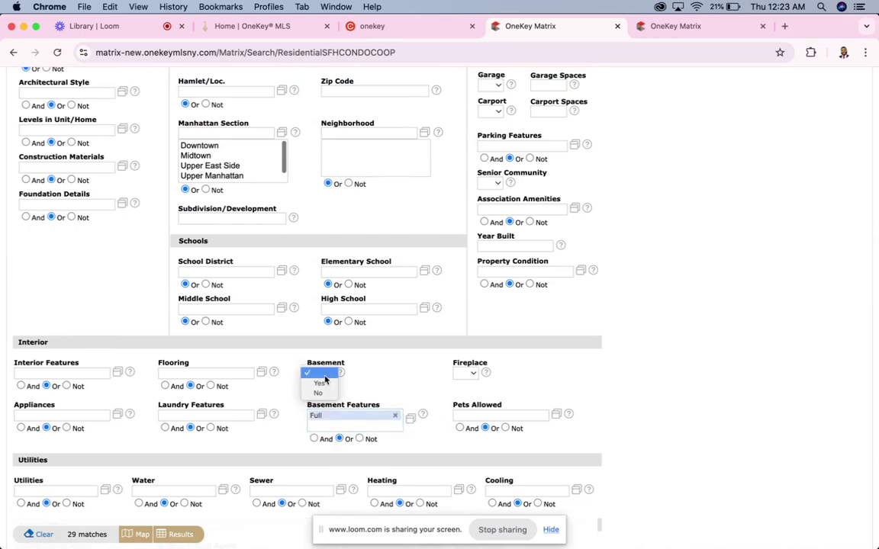
pyautogui.click(323, 383)
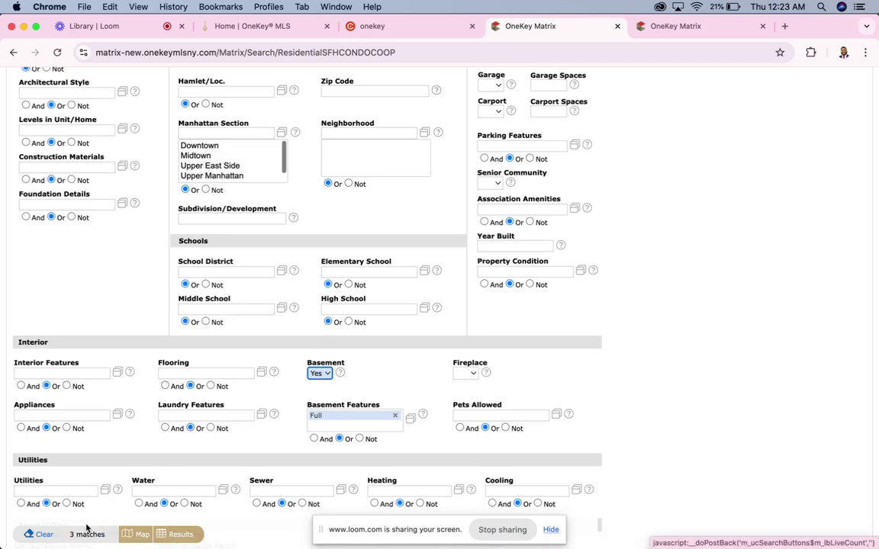
pyautogui.click(321, 372)
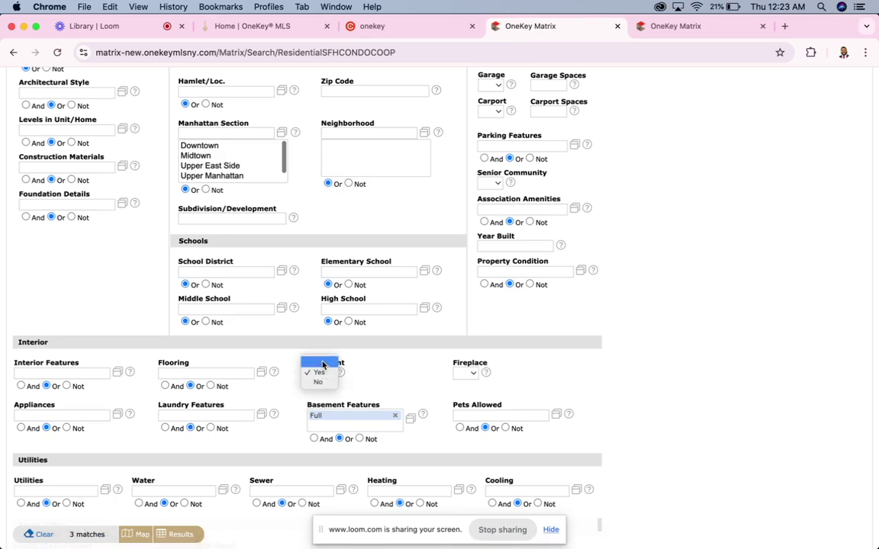
pyautogui.click(322, 363)
# Add Finished as another accepted option in the Basement Features criteria
pyautogui.click(332, 427)
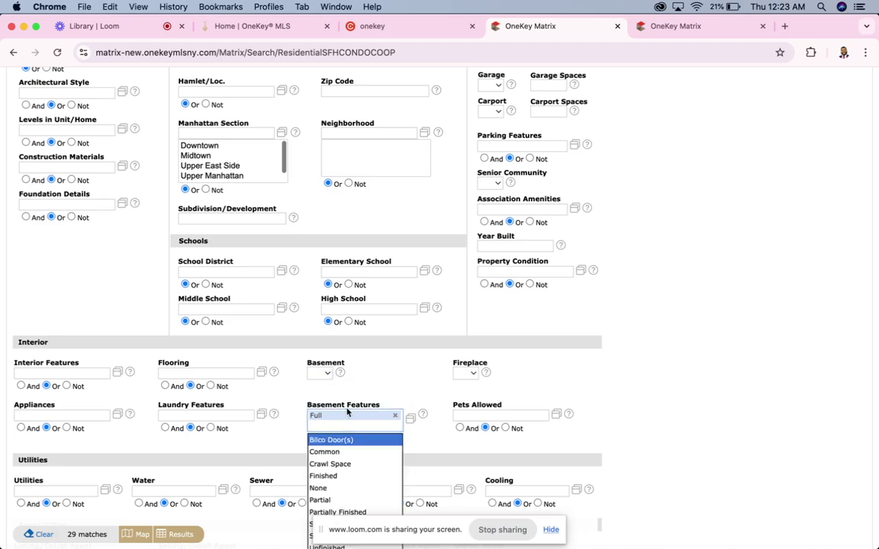
pyautogui.click(335, 475)
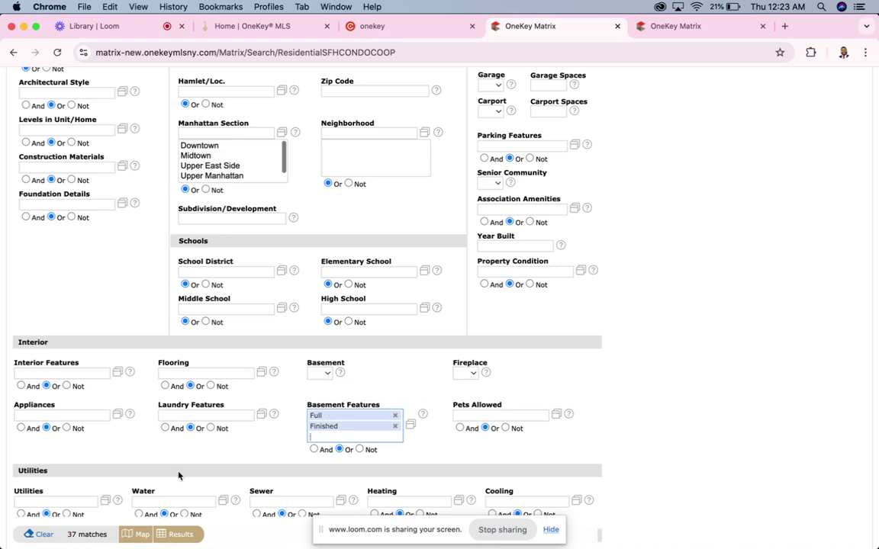
pyautogui.click(339, 417)
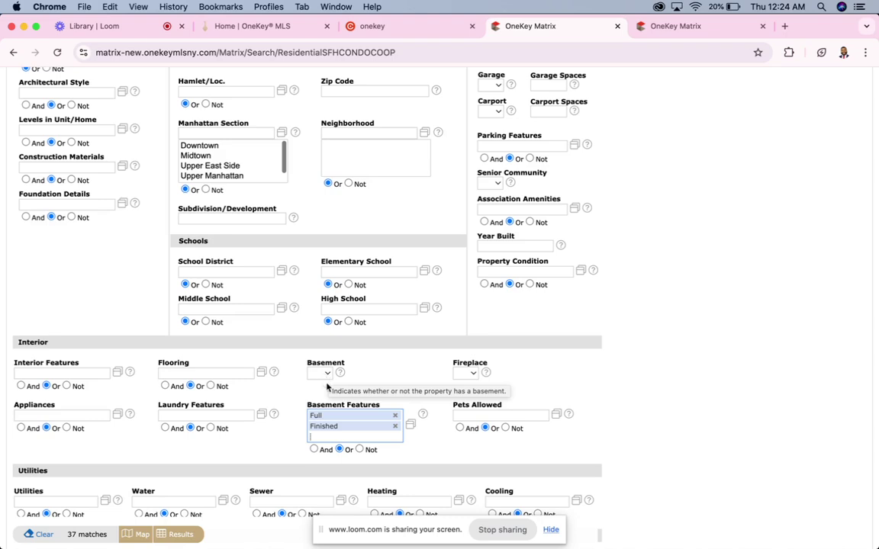
# Review the remaining Interior, Utilities, Agent/Office and Additional Fields criteria along with the criteria already entered
pyautogui.scroll(-3, 328, 381)
pyautogui.scroll(-1, 340, 431)
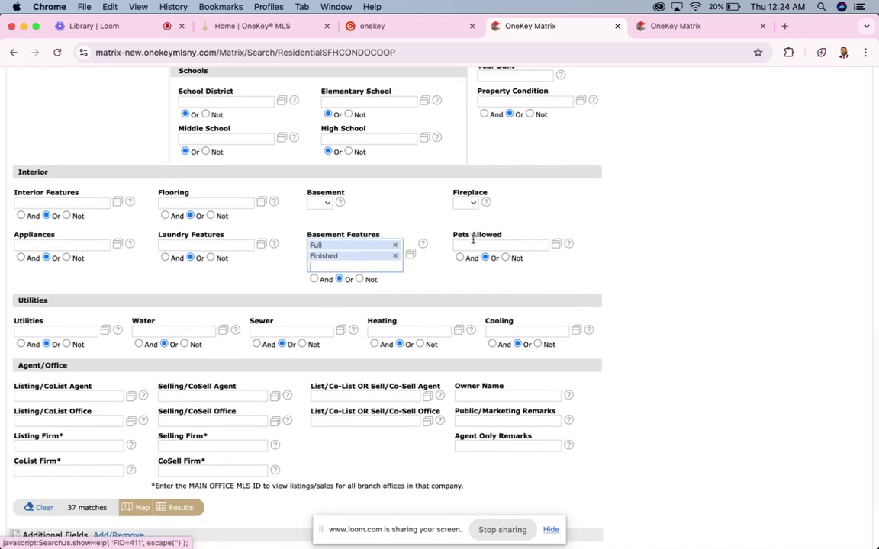
pyautogui.scroll(-3, 383, 265)
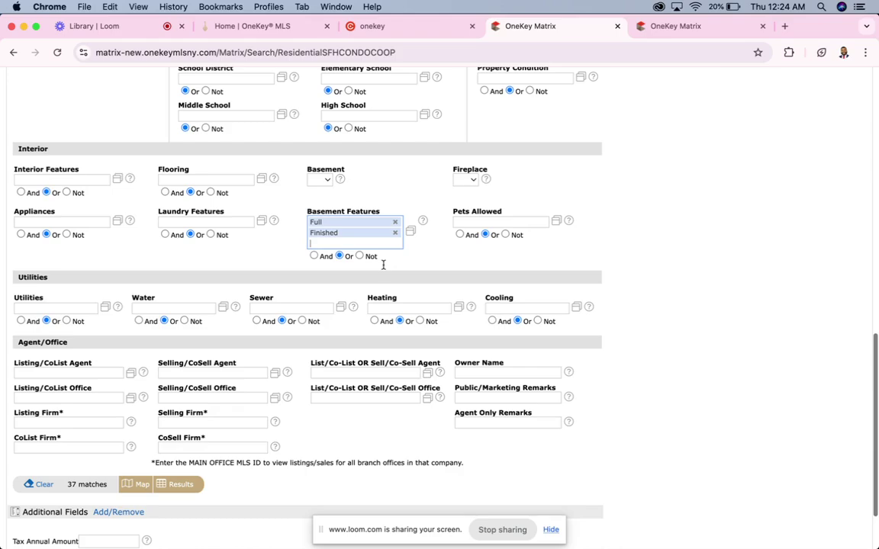
pyautogui.scroll(-2, 383, 267)
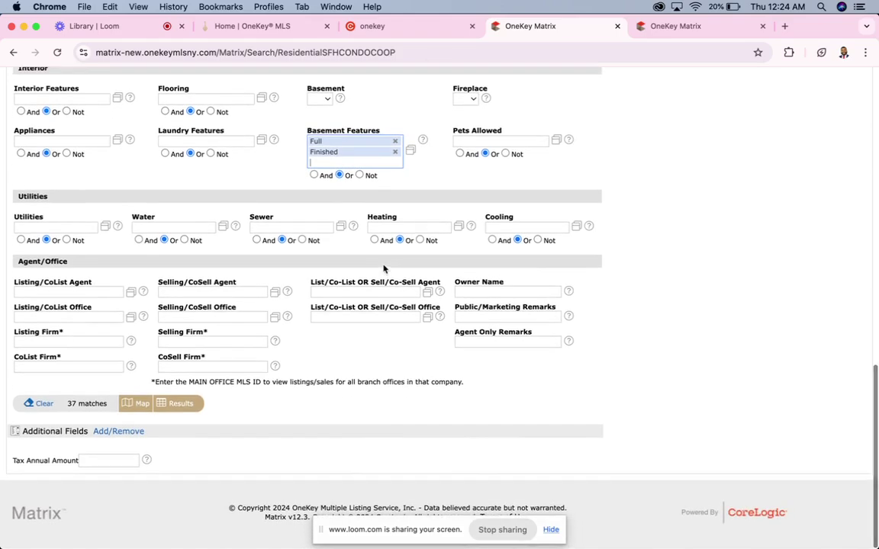
pyautogui.scroll(15, 383, 268)
pyautogui.scroll(-1, 383, 276)
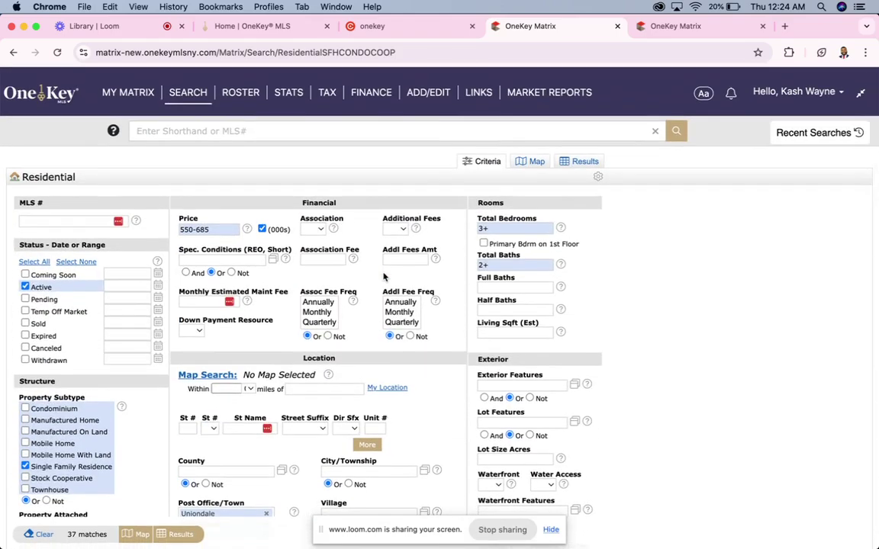
pyautogui.scroll(-10, 383, 276)
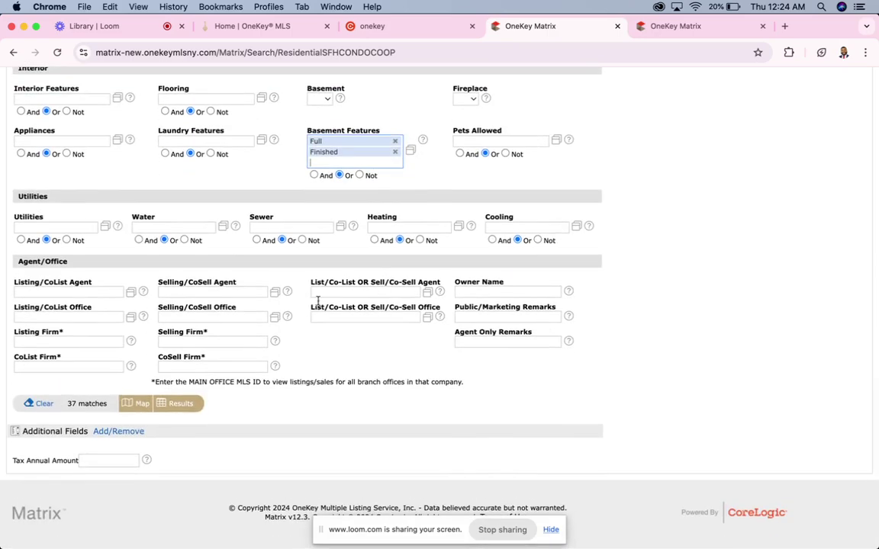
# Try adding Tax Annual Amount to the frequently used search fields, and return to the search criteria
pyautogui.click(119, 433)
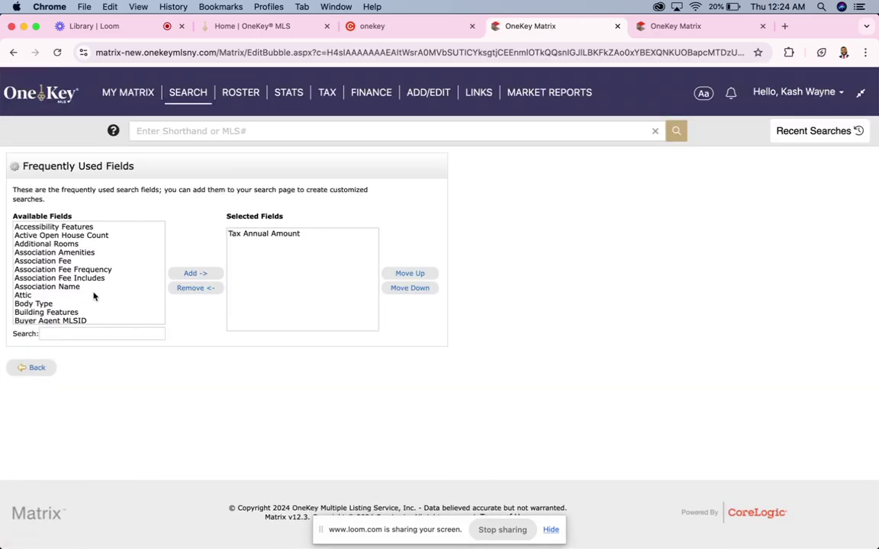
pyautogui.click(77, 334)
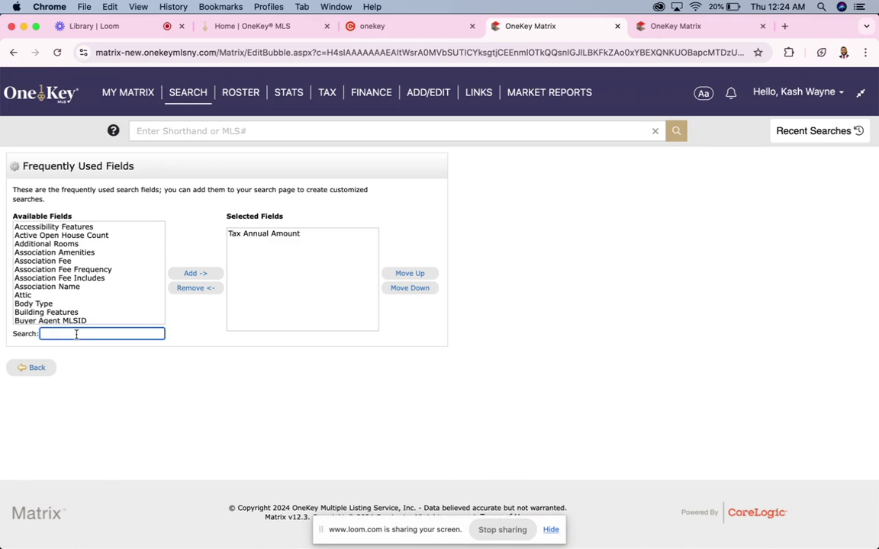
pyautogui.write('tax')
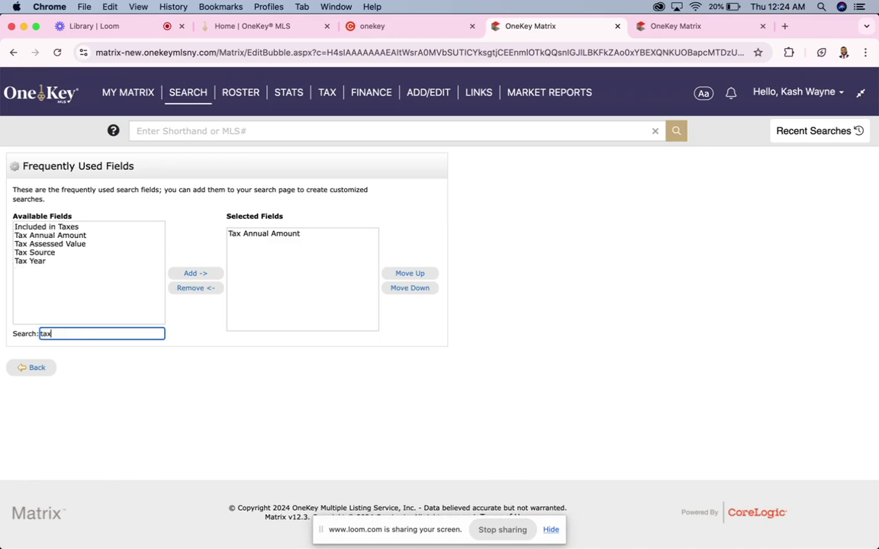
pyautogui.click(66, 236)
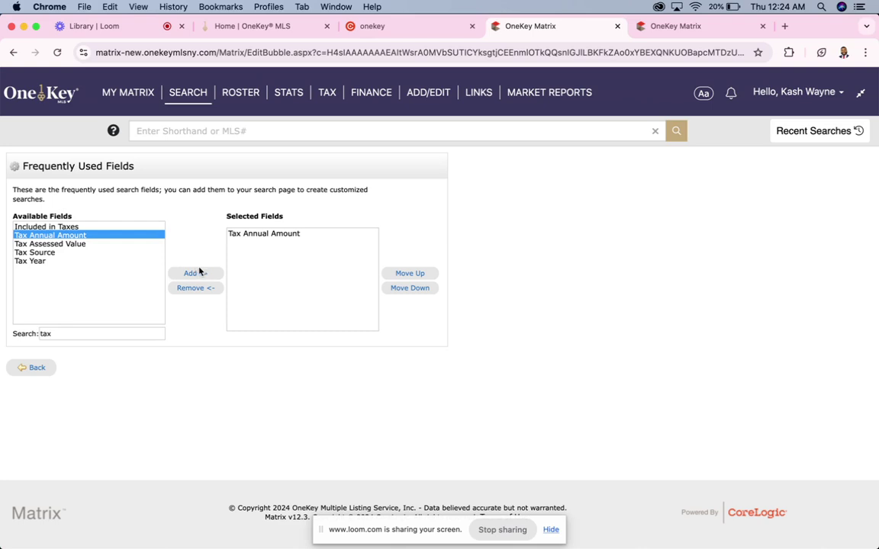
pyautogui.click(196, 273)
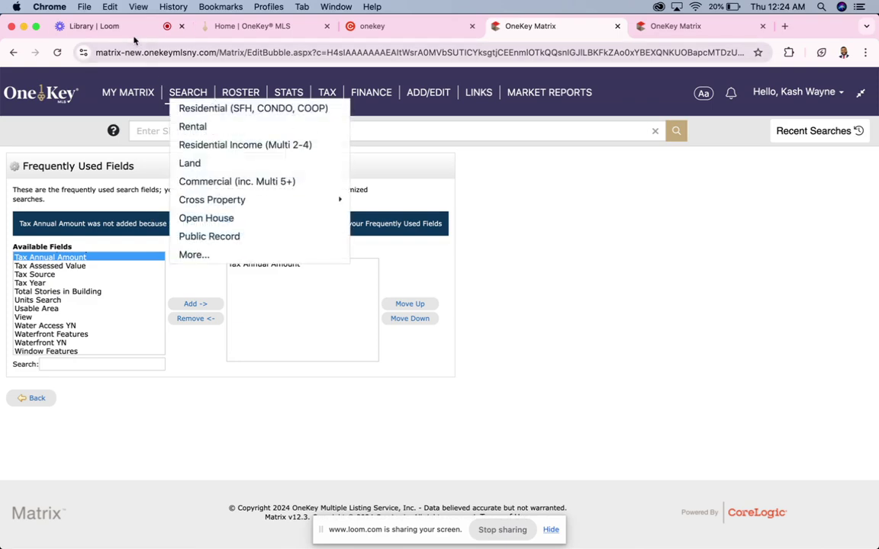
pyautogui.moveTo(211, 112)
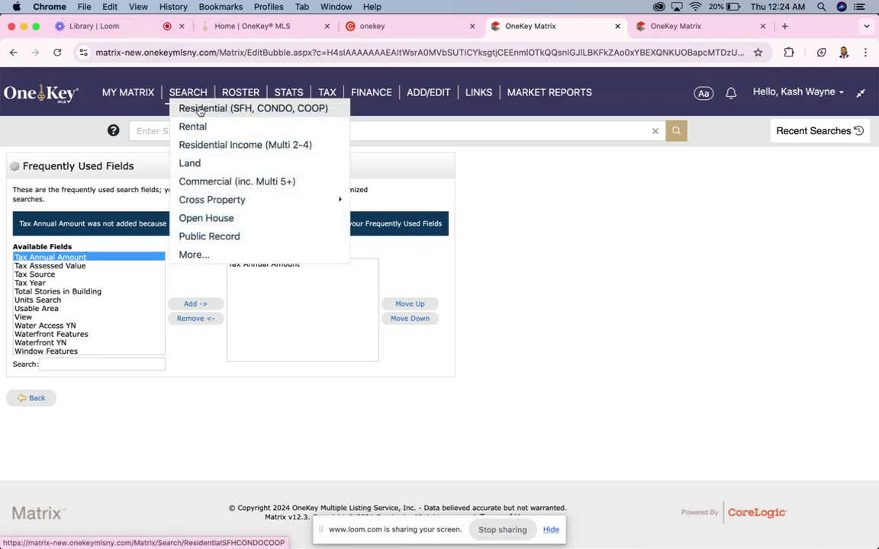
pyautogui.click(33, 397)
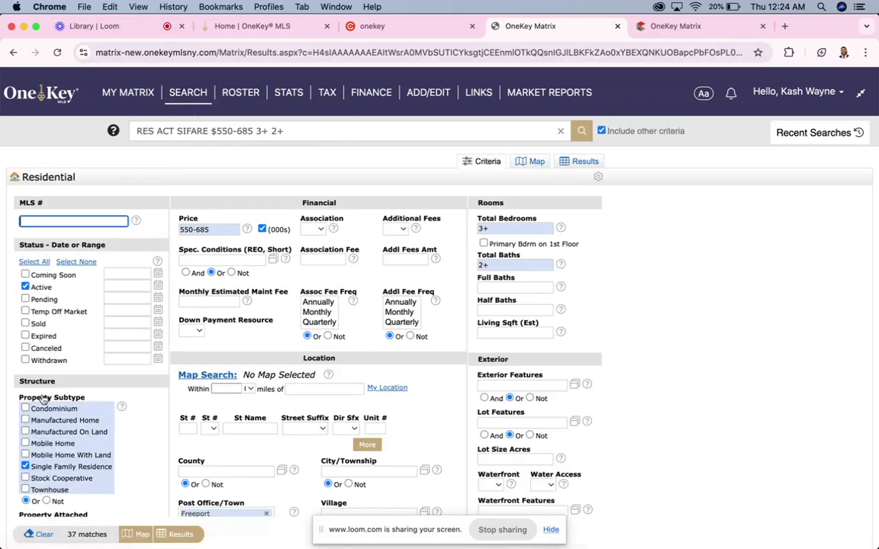
# Try entering a value for the Tax Annual Amount additional field, and clear it
pyautogui.scroll(-10, 180, 273)
pyautogui.scroll(-5, 180, 273)
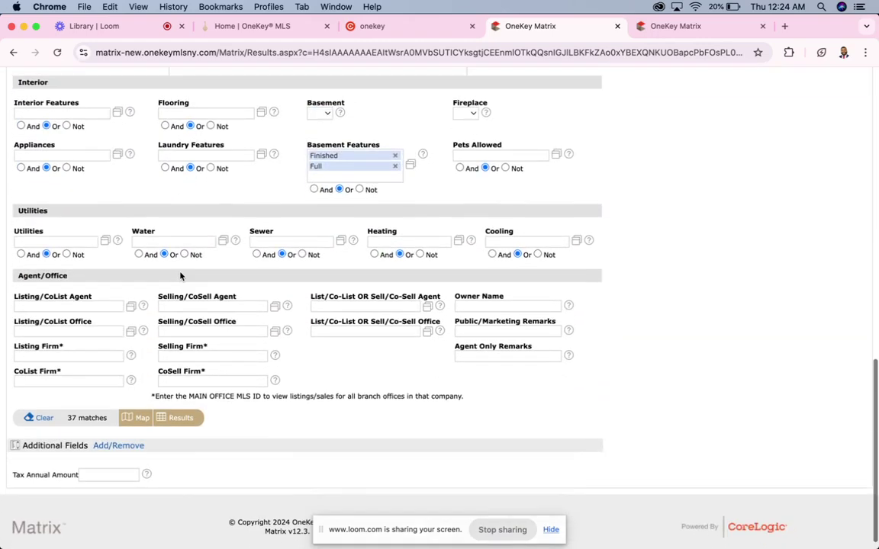
pyautogui.scroll(1, 180, 275)
pyautogui.scroll(5, 180, 276)
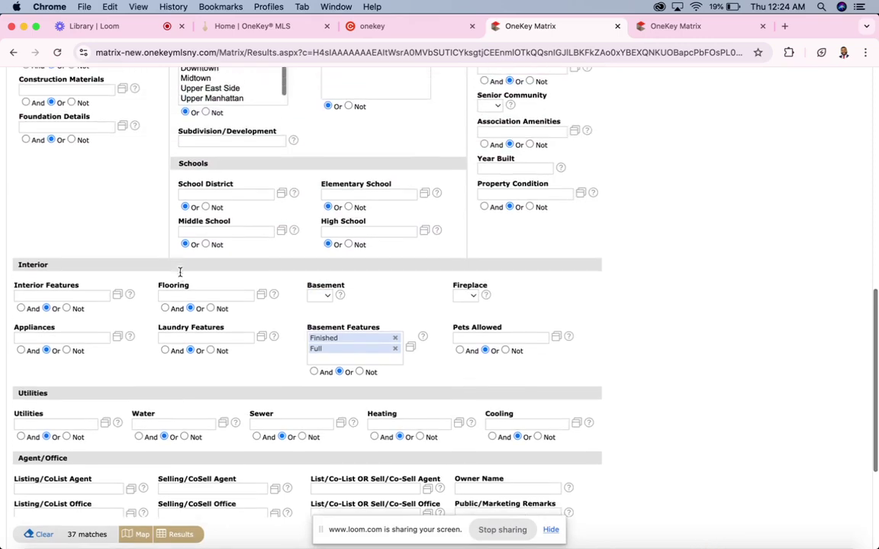
pyautogui.scroll(3, 180, 276)
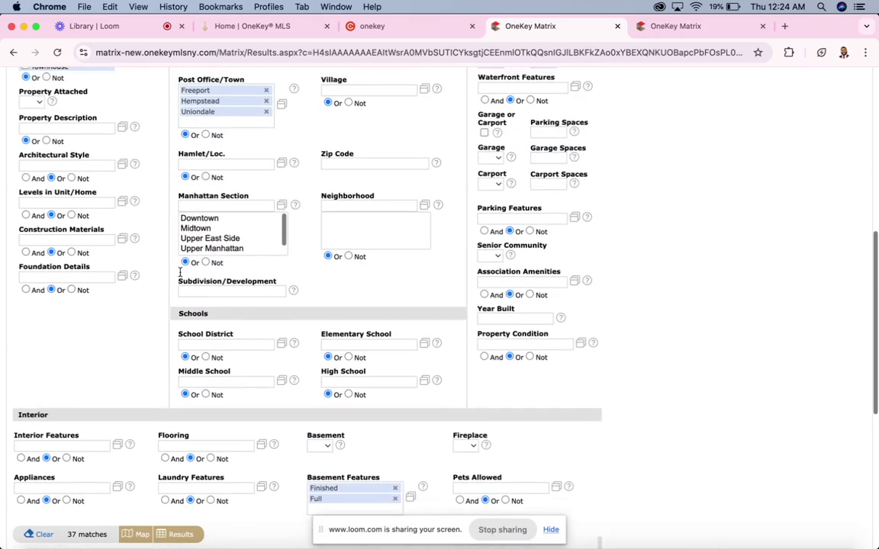
pyautogui.scroll(-7, 180, 276)
pyautogui.scroll(-1, 181, 276)
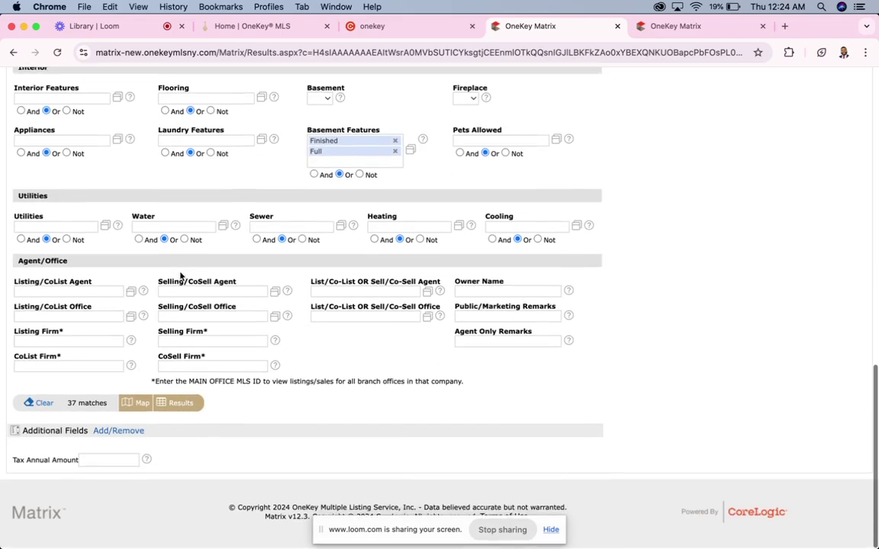
pyautogui.click(97, 460)
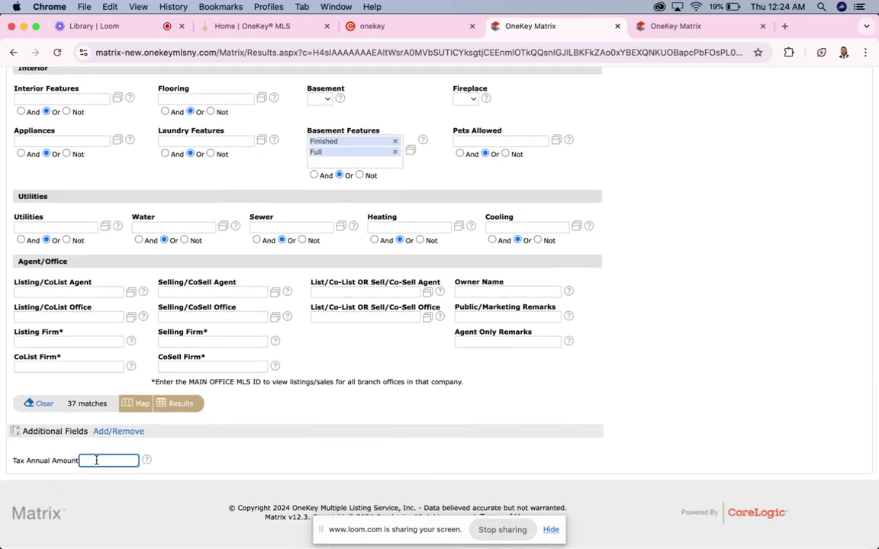
pyautogui.write('1')
pyautogui.press('BackSpace')
pyautogui.press('BackSpace')
# Recheck the entered search criteria and display the matching listings in the results list
pyautogui.scroll(15, 229, 452)
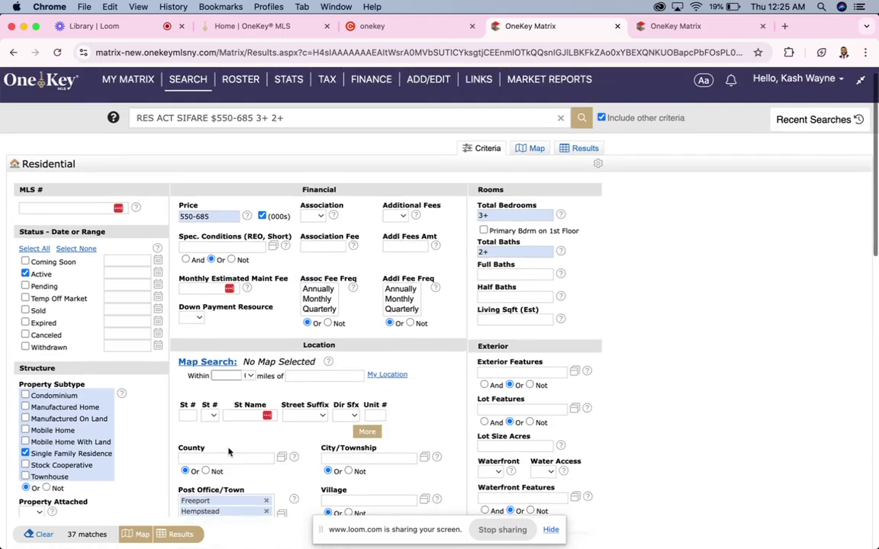
pyautogui.scroll(-1, 439, 269)
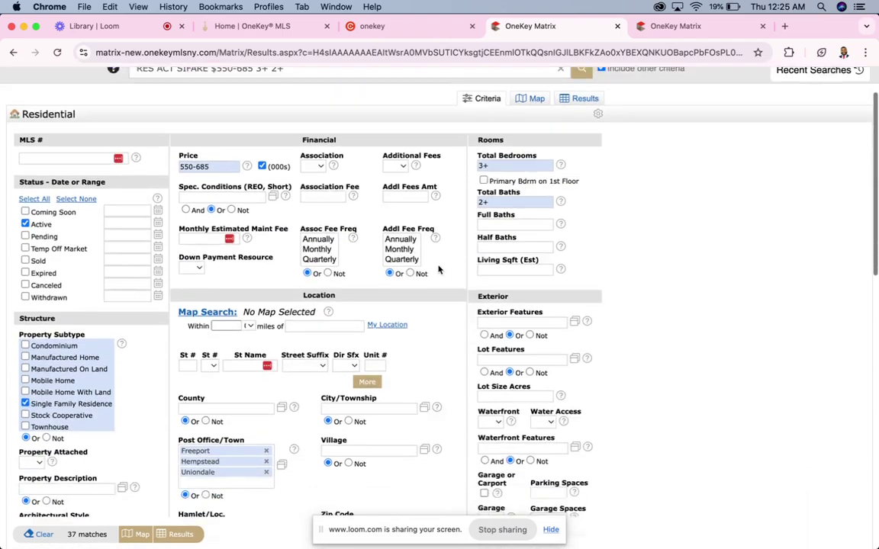
pyautogui.scroll(-15, 438, 270)
pyautogui.scroll(15, 438, 269)
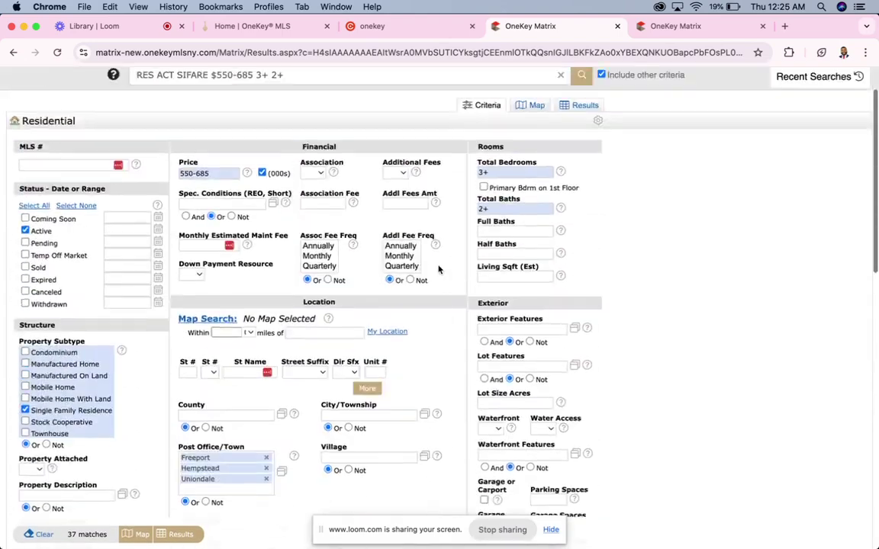
pyautogui.scroll(2, 438, 270)
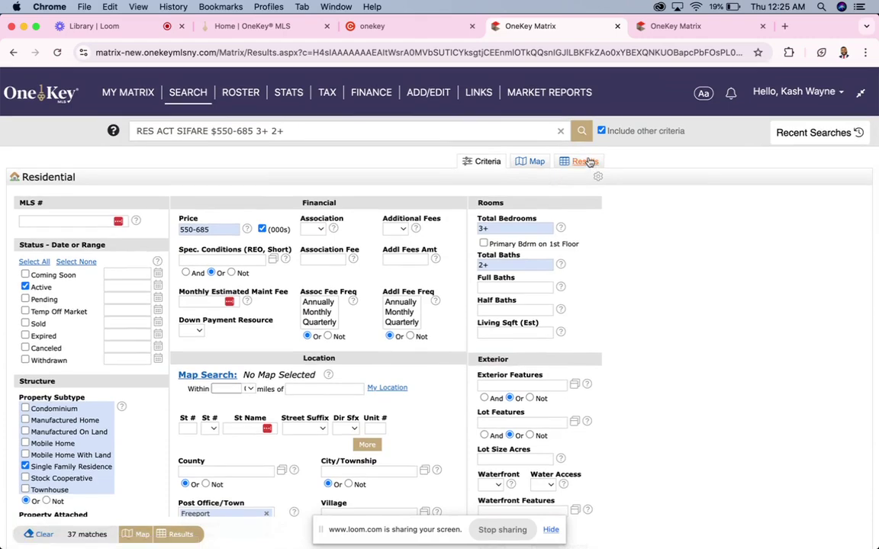
pyautogui.click(587, 162)
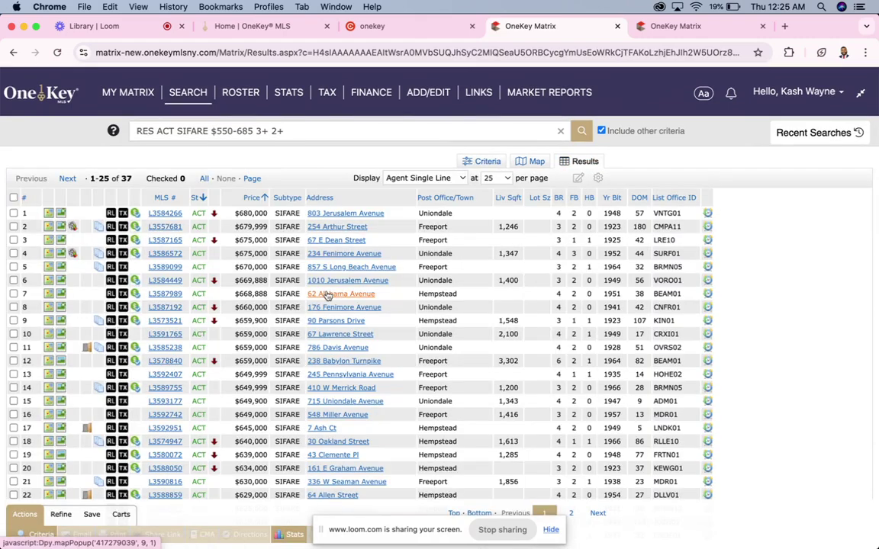
# Sort the listings by price in ascending order, and switch the price sort back to descending
pyautogui.scroll(-5, 326, 295)
pyautogui.scroll(4, 327, 296)
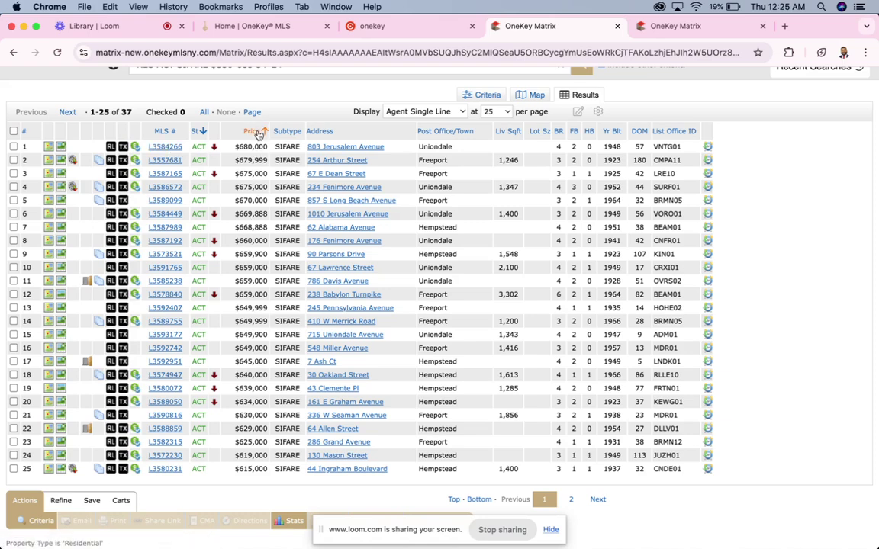
pyautogui.click(258, 133)
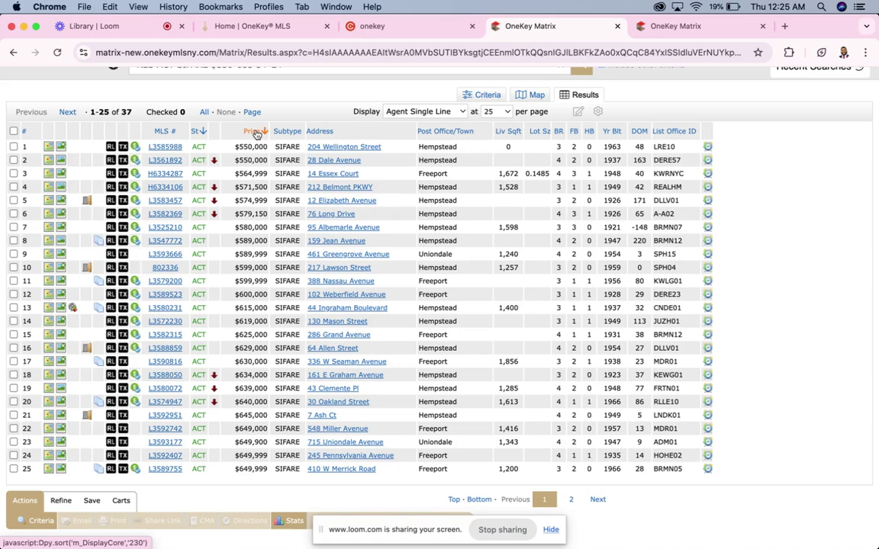
pyautogui.click(256, 133)
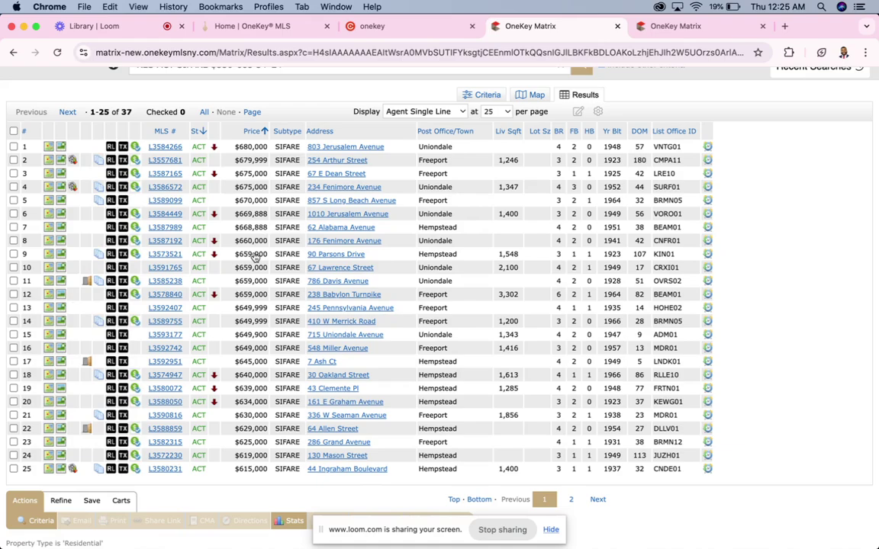
pyautogui.scroll(-5, 251, 229)
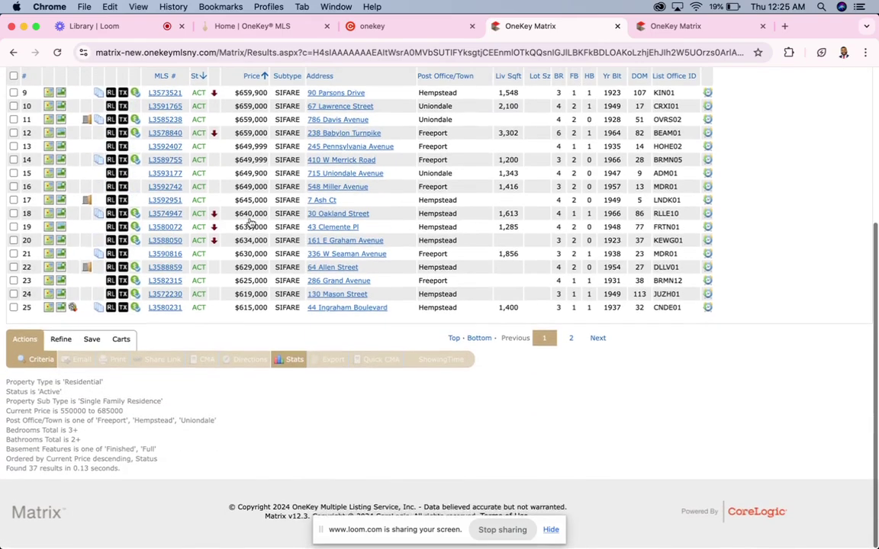
# Open the first listing in the results, priced at $680,000, and look over its main details
pyautogui.scroll(6, 250, 223)
pyautogui.scroll(2, 250, 222)
pyautogui.scroll(-3, 250, 221)
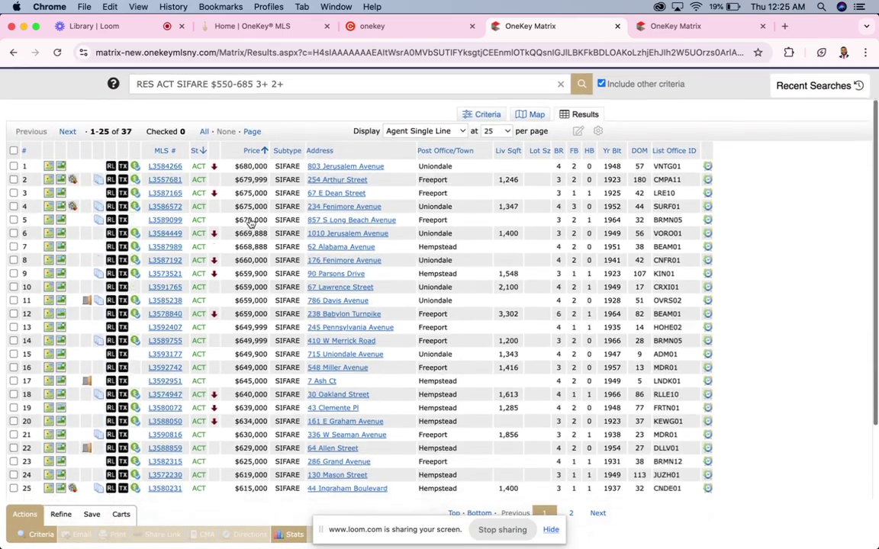
pyautogui.click(174, 148)
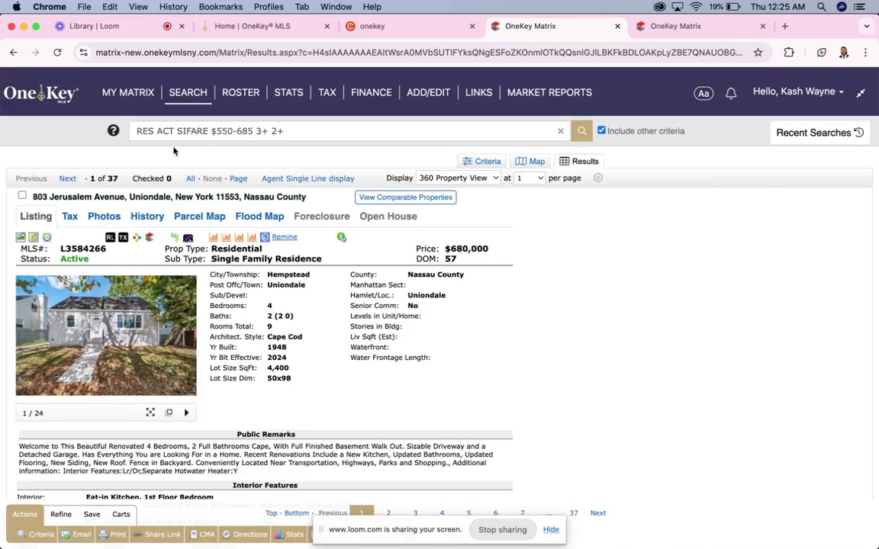
pyautogui.scroll(-1, 185, 226)
pyautogui.scroll(-2, 185, 227)
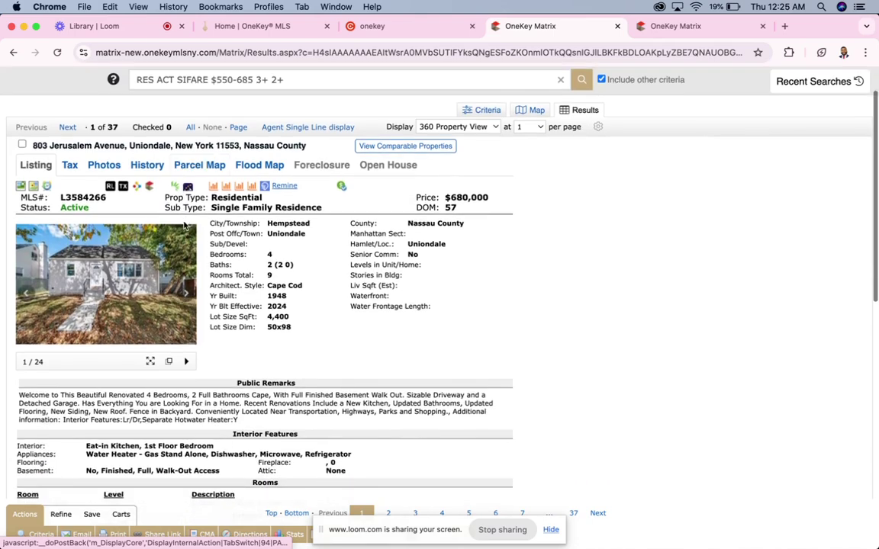
pyautogui.scroll(-2, 183, 225)
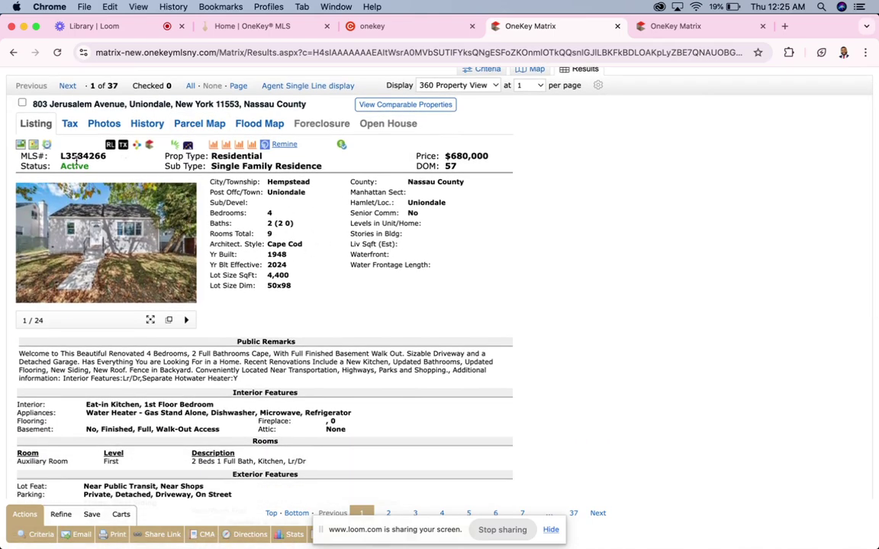
pyautogui.scroll(2, 74, 195)
pyautogui.scroll(1, 74, 194)
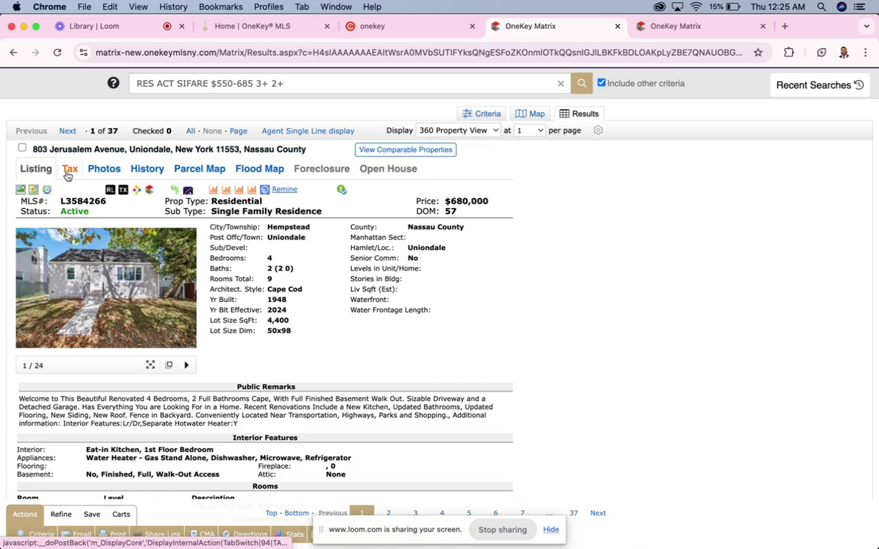
# View the listing's tax, photo, parcel map and flood map information, and return to its main listing details
pyautogui.click(70, 170)
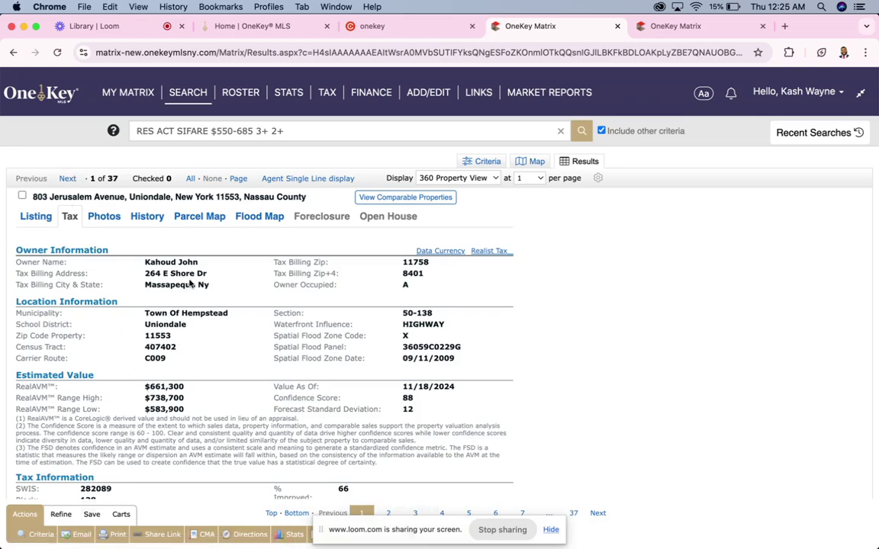
pyautogui.click(104, 217)
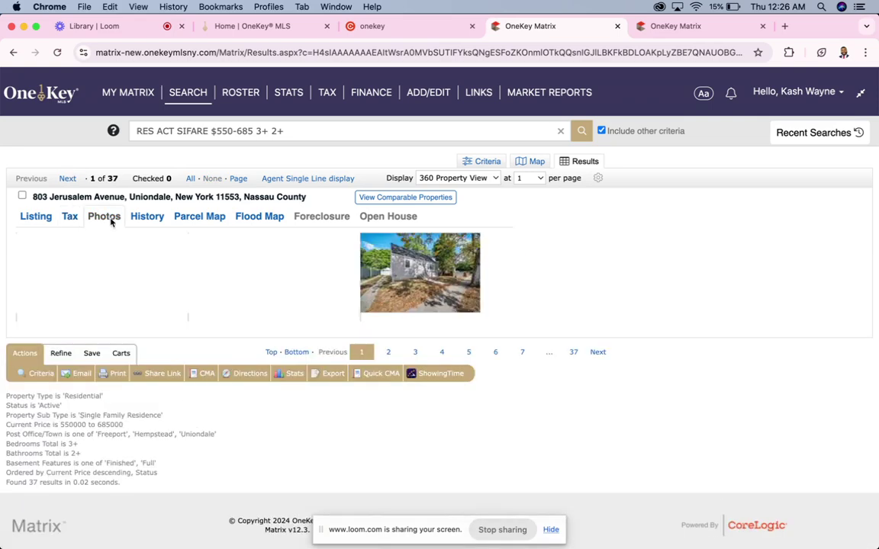
pyautogui.click(162, 218)
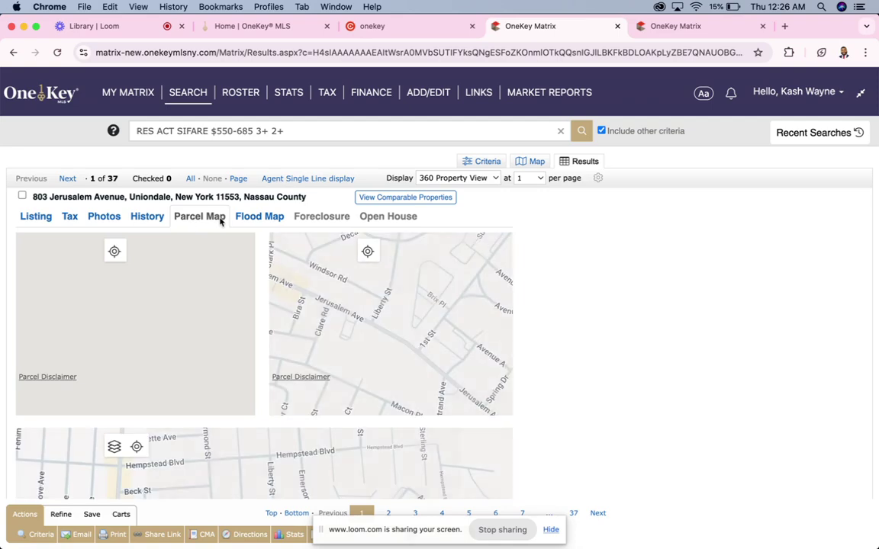
pyautogui.click(258, 216)
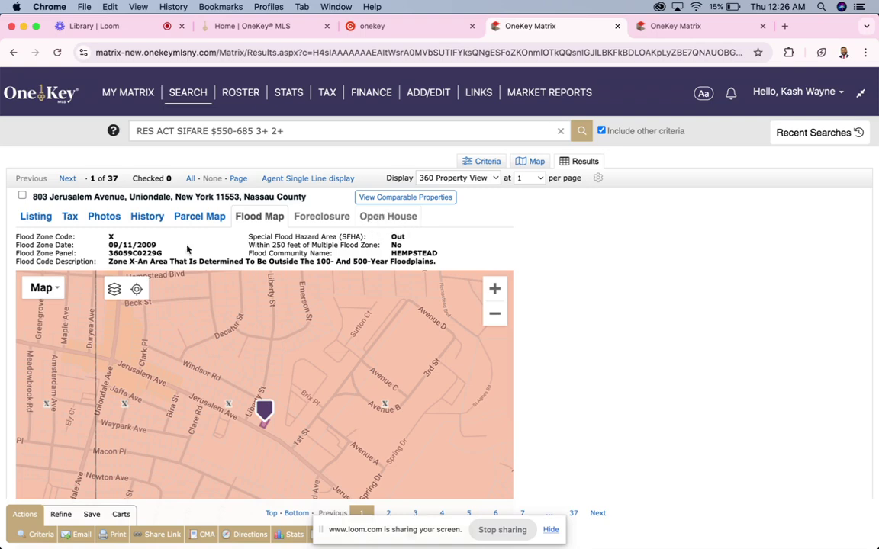
pyautogui.click(35, 216)
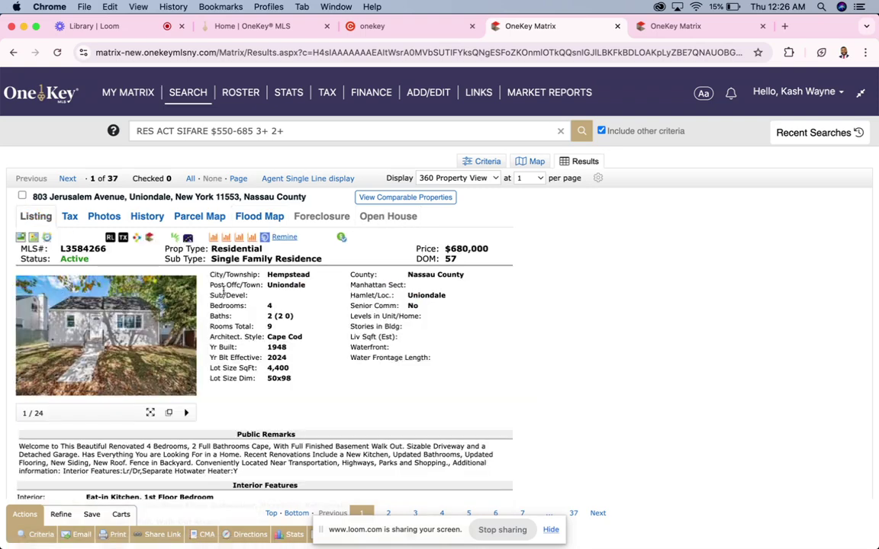
# Browse the listing's photos, enlarging the third one and advancing to the sixth, and close the enlarged view
pyautogui.scroll(-5, 223, 289)
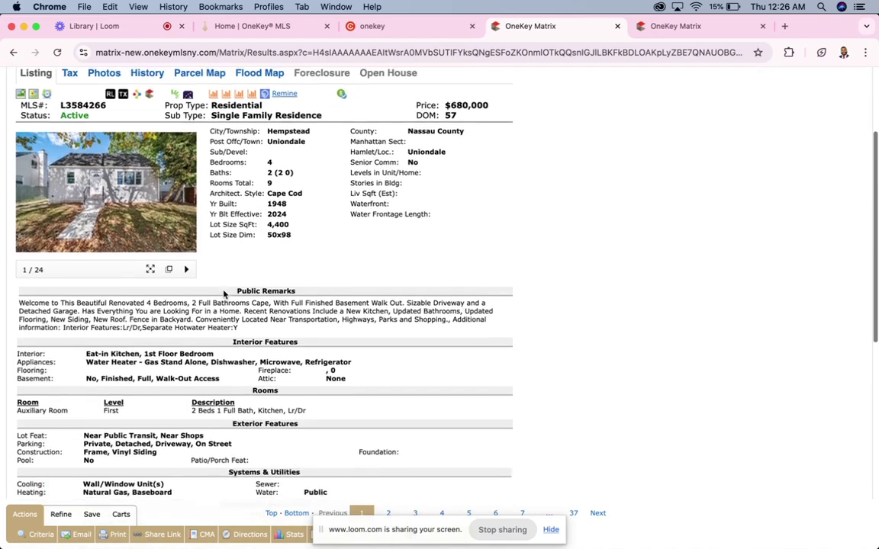
pyautogui.scroll(-1, 223, 294)
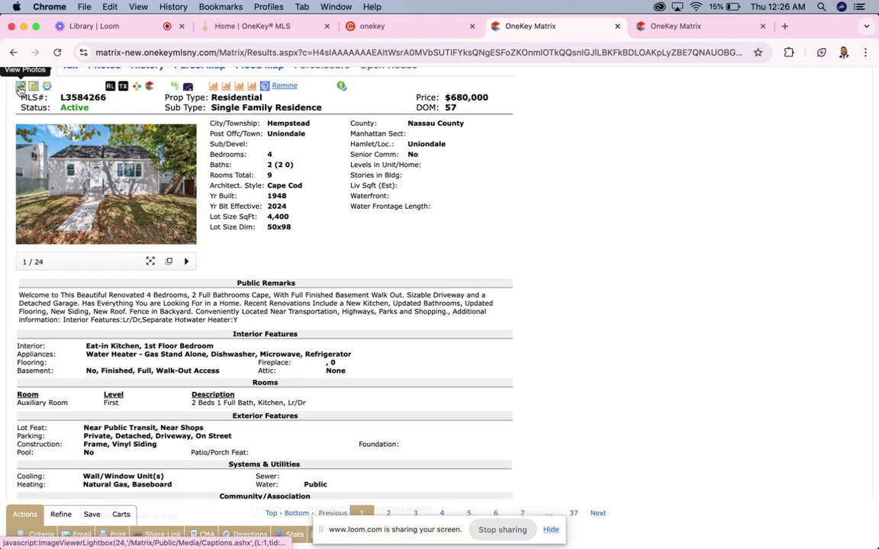
pyautogui.click(137, 183)
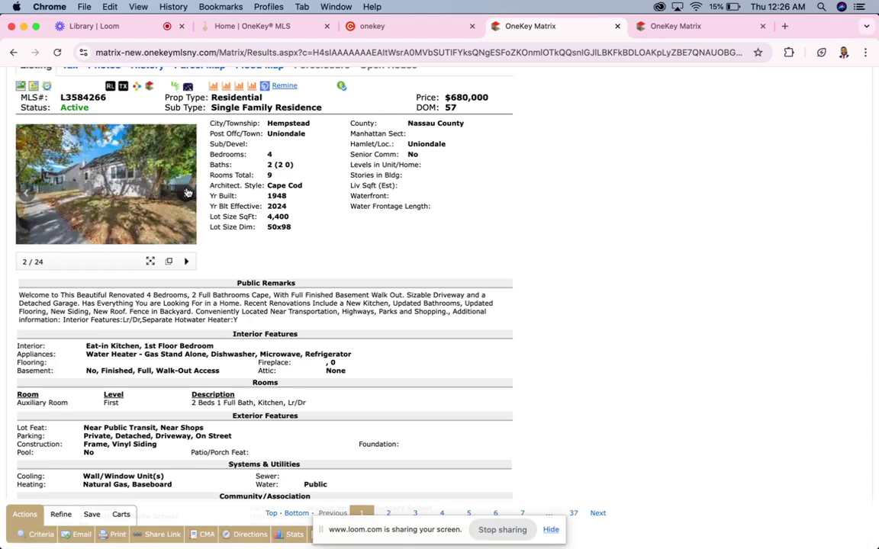
pyautogui.click(137, 183)
pyautogui.click(136, 182)
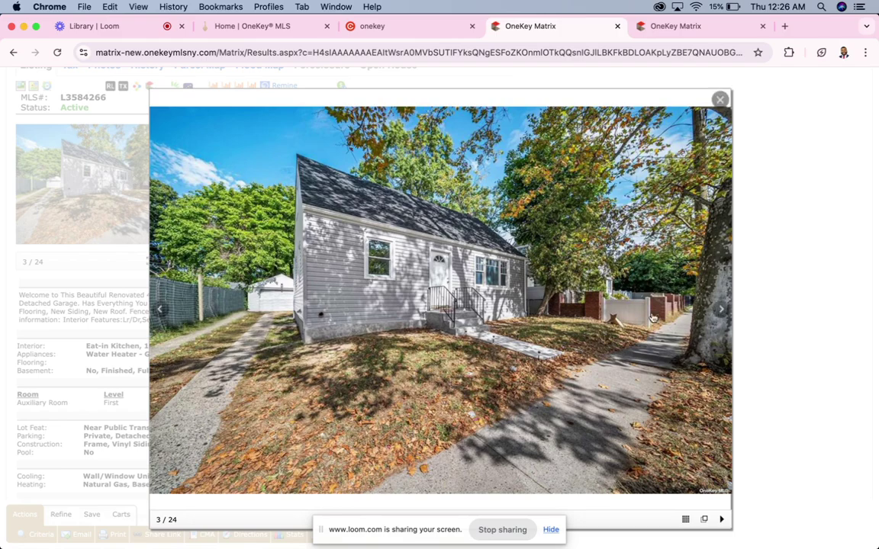
pyautogui.click(717, 311)
pyautogui.click(719, 310)
pyautogui.click(719, 309)
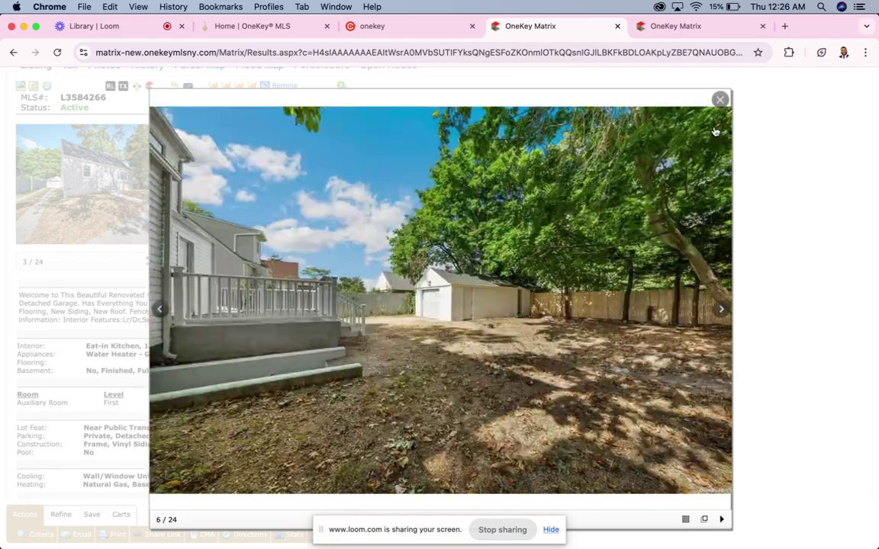
pyautogui.click(721, 100)
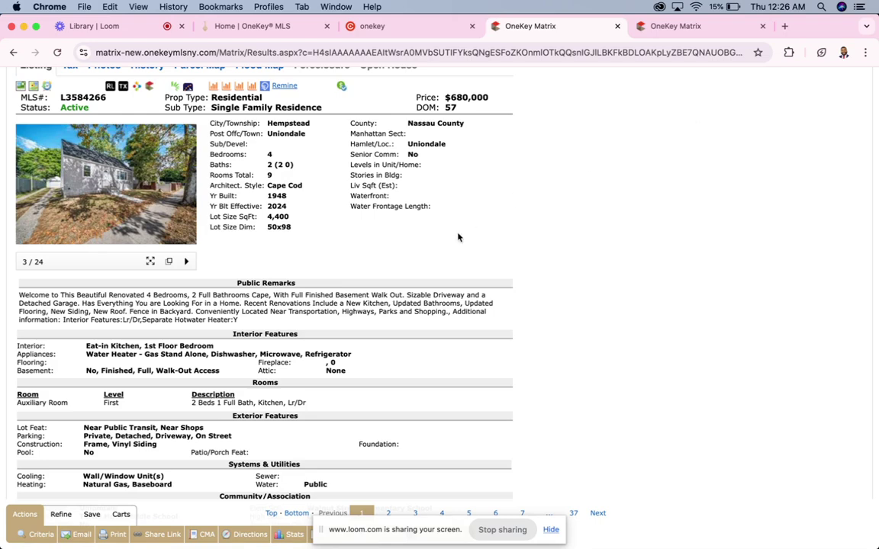
# Highlight the whole Public Remarks paragraph of the listing, and clear the highlight
pyautogui.scroll(-2, 450, 235)
pyautogui.scroll(-1, 444, 235)
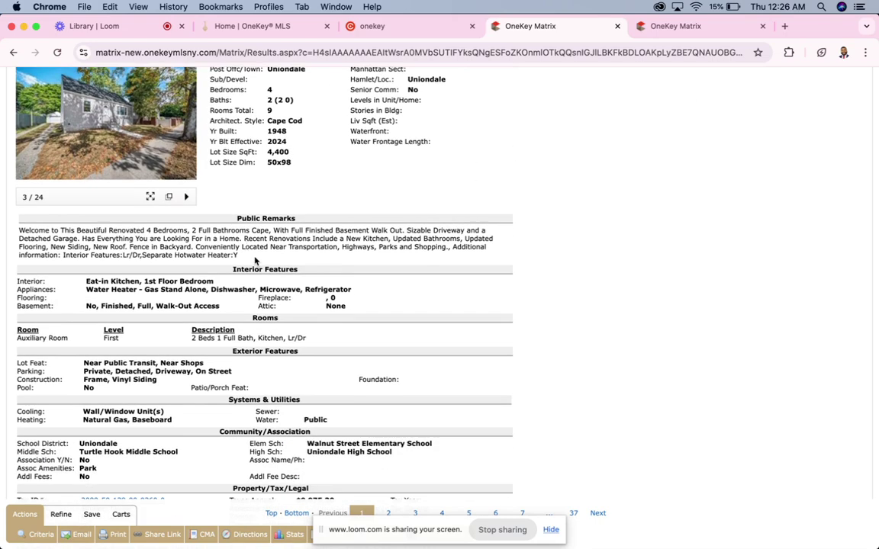
pyautogui.moveTo(254, 261); pyautogui.dragTo(21, 231)
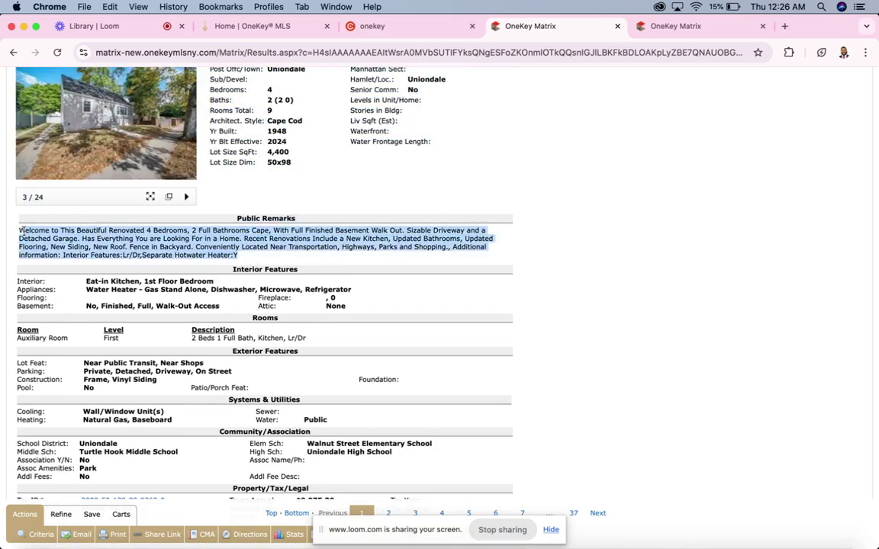
pyautogui.click(58, 229)
# Go back to the first photo in the listing's photo preview
pyautogui.scroll(2, 59, 229)
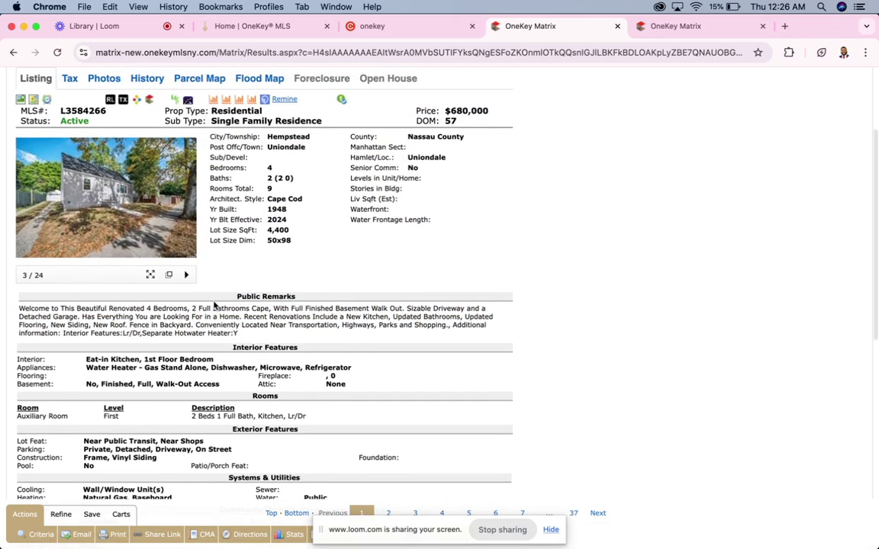
pyautogui.click(27, 206)
pyautogui.click(27, 207)
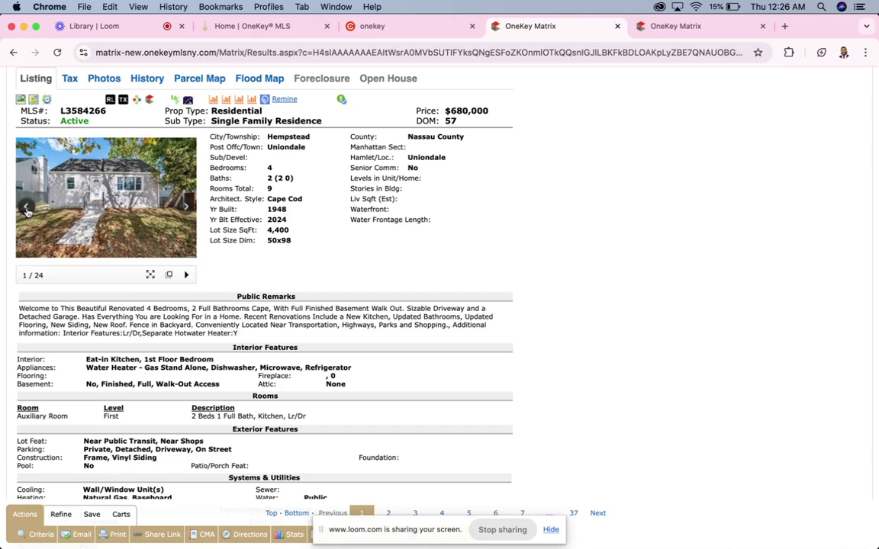
# Examine the listing's features, schools, taxes, agent, showing and contract sections
pyautogui.scroll(-3, 203, 288)
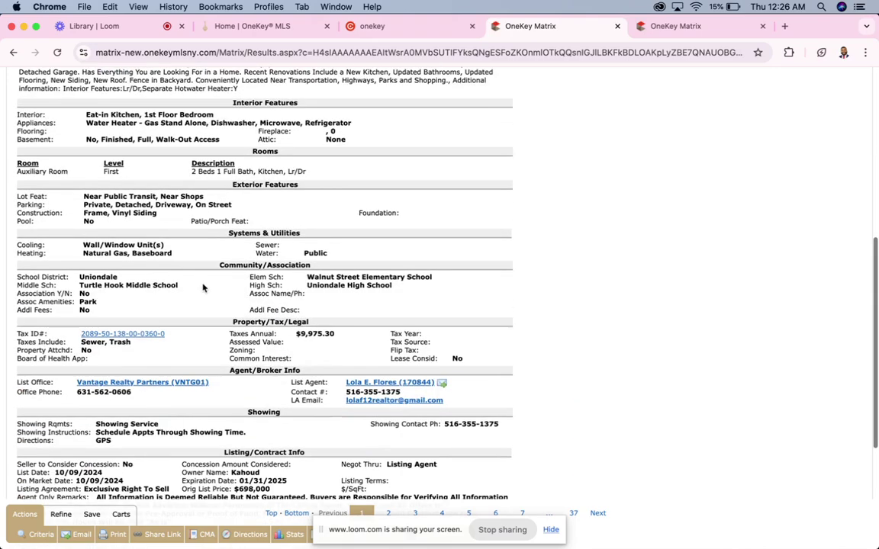
pyautogui.scroll(-3, 203, 288)
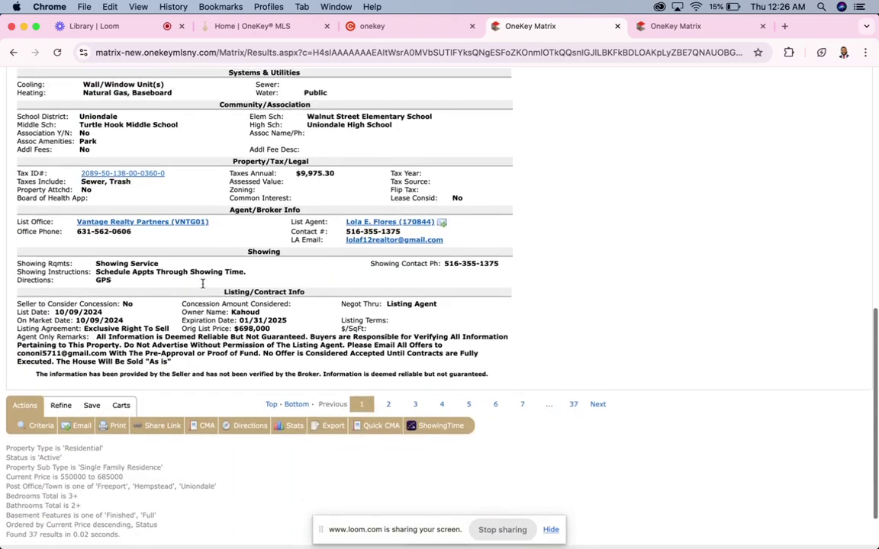
pyautogui.scroll(4, 203, 283)
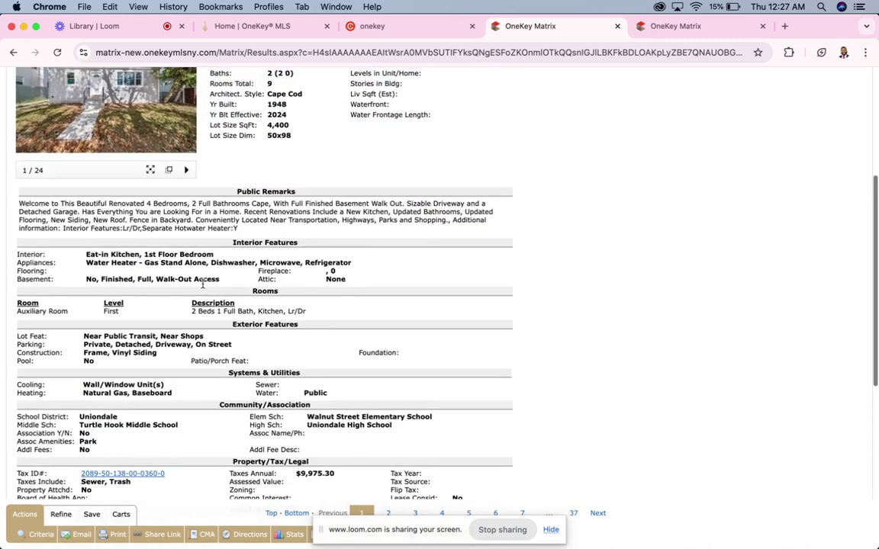
pyautogui.scroll(2, 203, 284)
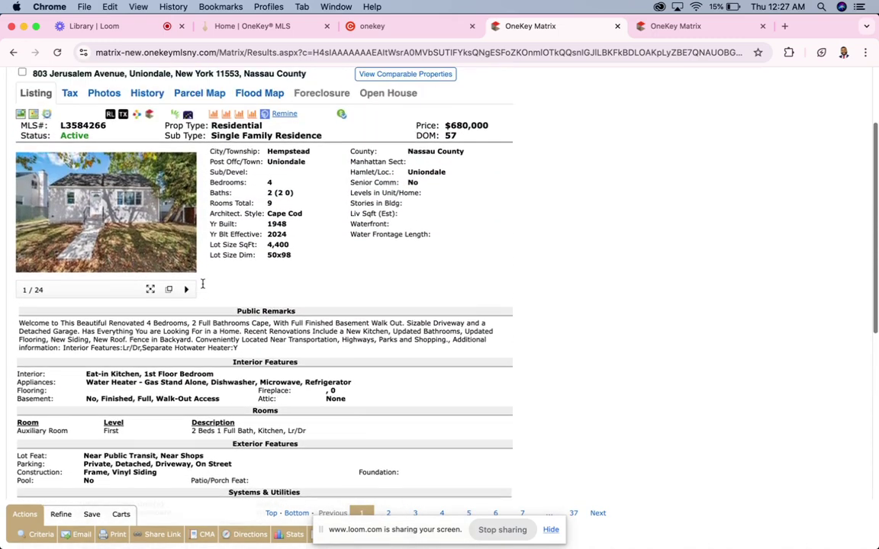
pyautogui.scroll(1, 203, 284)
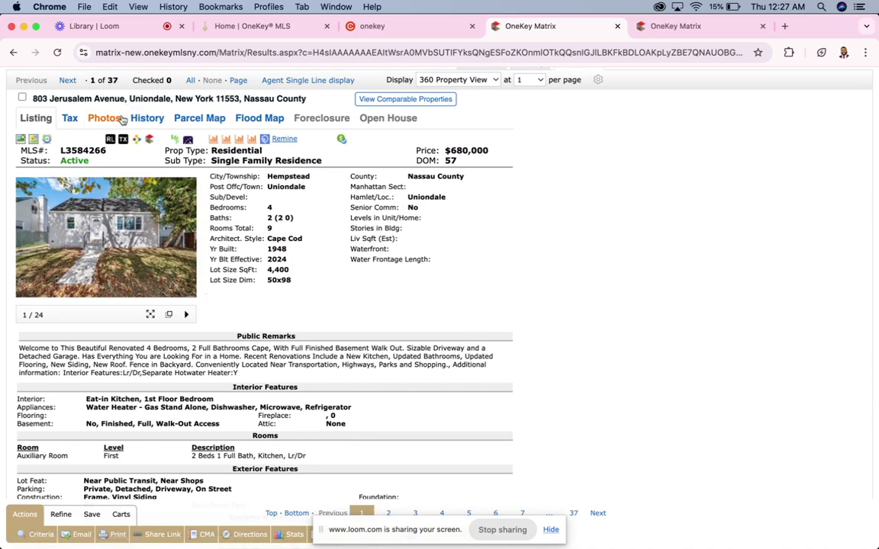
pyautogui.scroll(2, 426, 120)
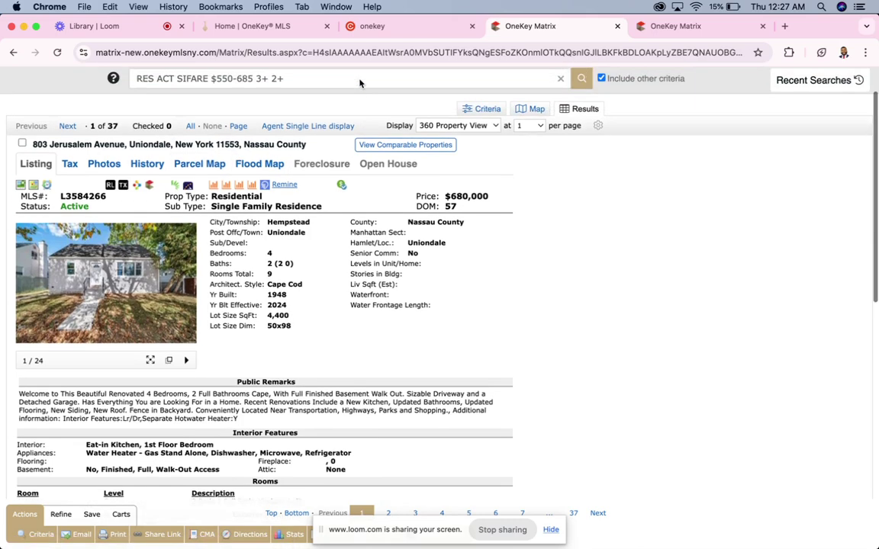
# Check the available display formats, and switch the results display to Agent Single Line
pyautogui.click(447, 137)
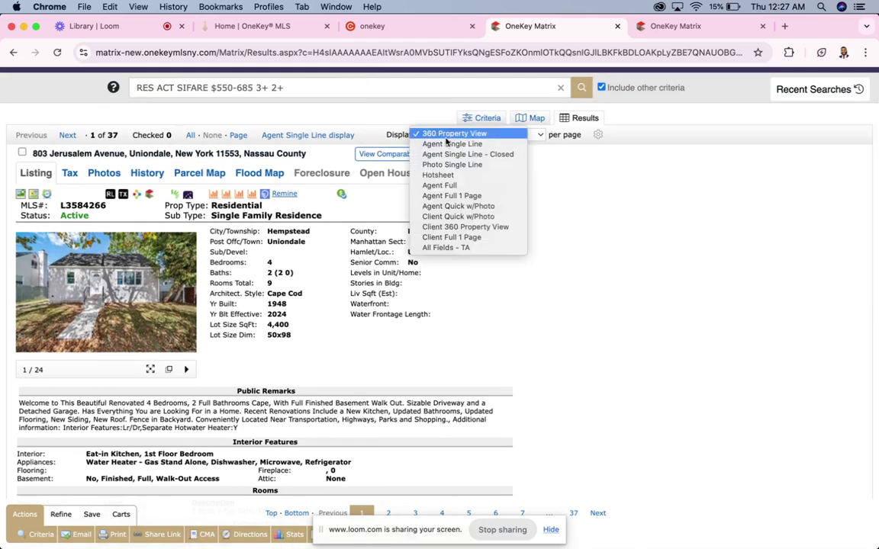
pyautogui.click(591, 203)
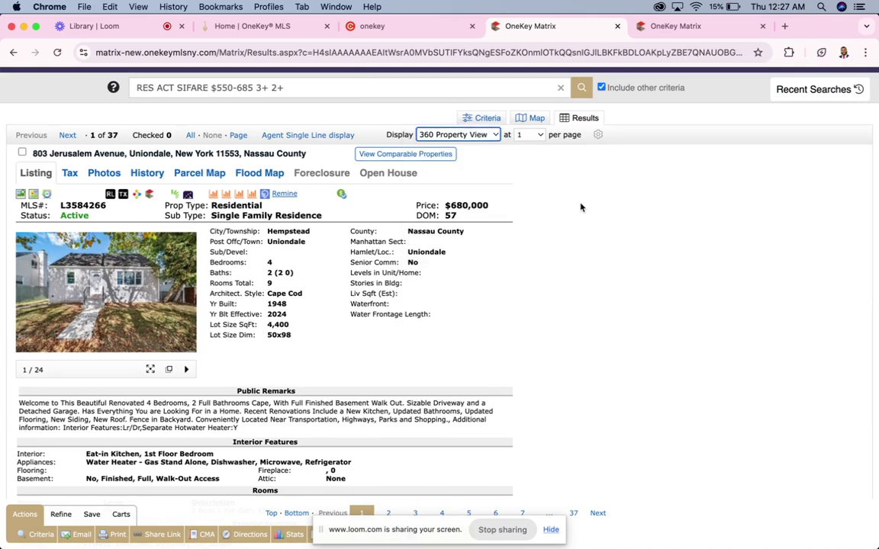
pyautogui.click(462, 136)
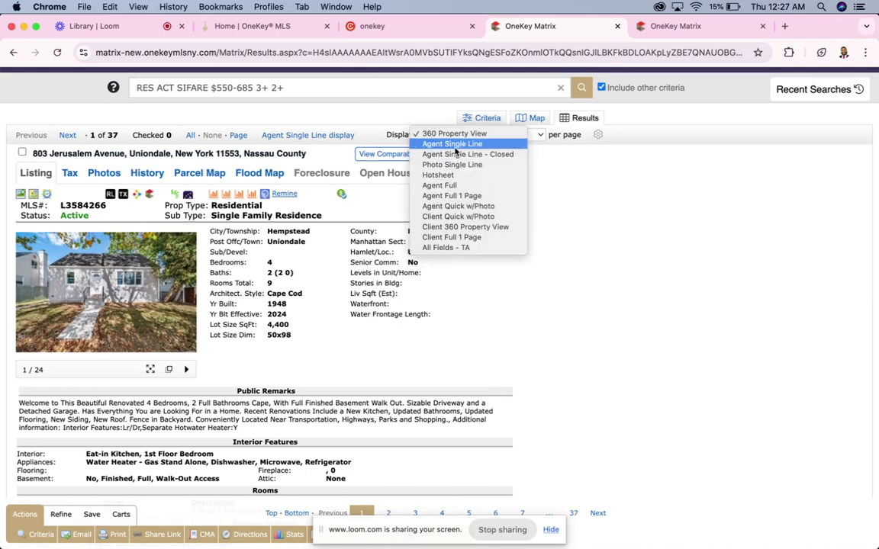
pyautogui.click(461, 144)
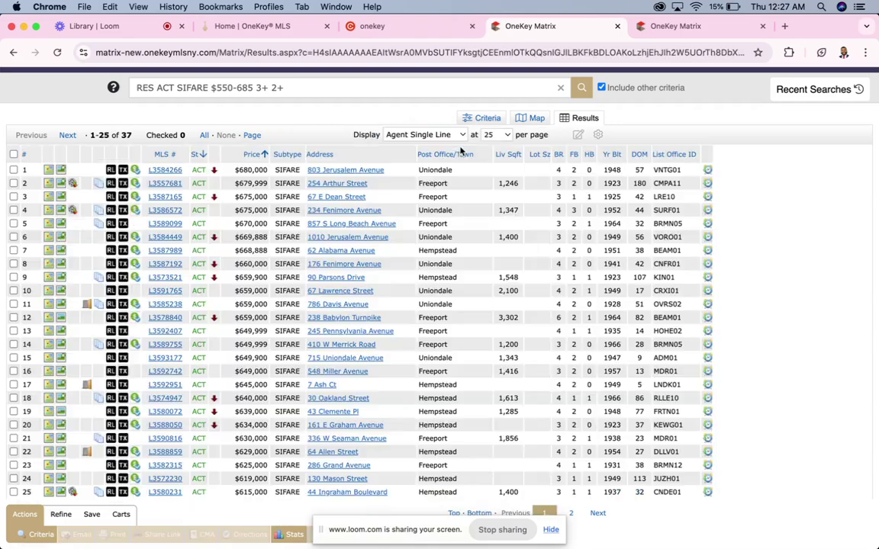
# Select the first four listings in the results, and open a new email for them
pyautogui.scroll(-1, 290, 183)
pyautogui.scroll(-1, 291, 250)
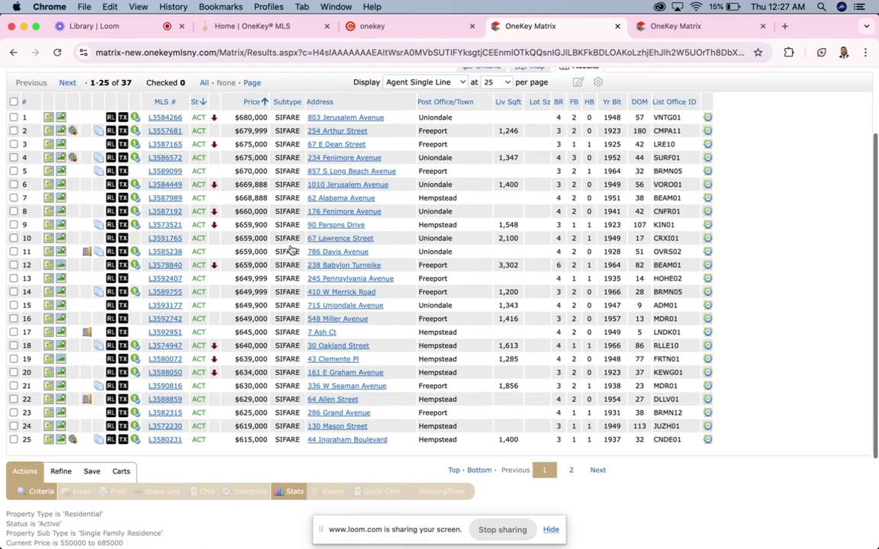
pyautogui.scroll(1, 293, 252)
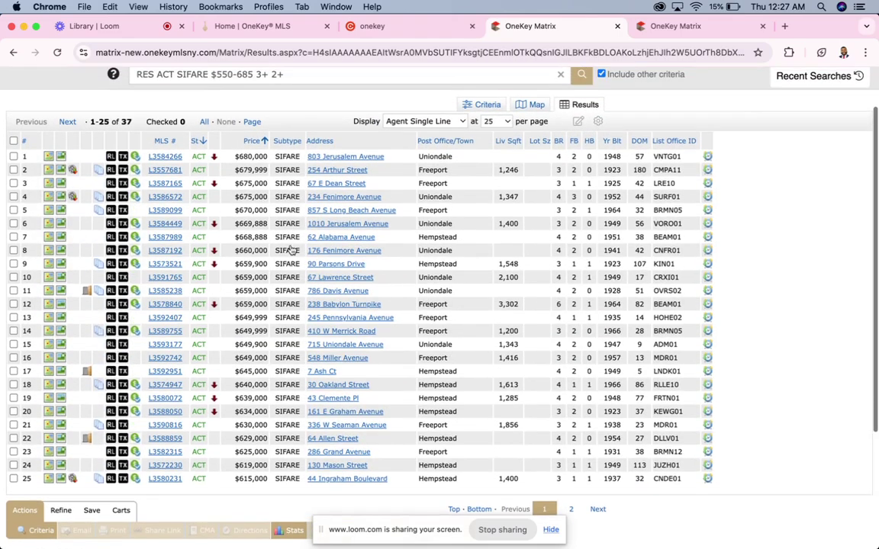
pyautogui.click(13, 157)
pyautogui.click(13, 169)
pyautogui.click(12, 183)
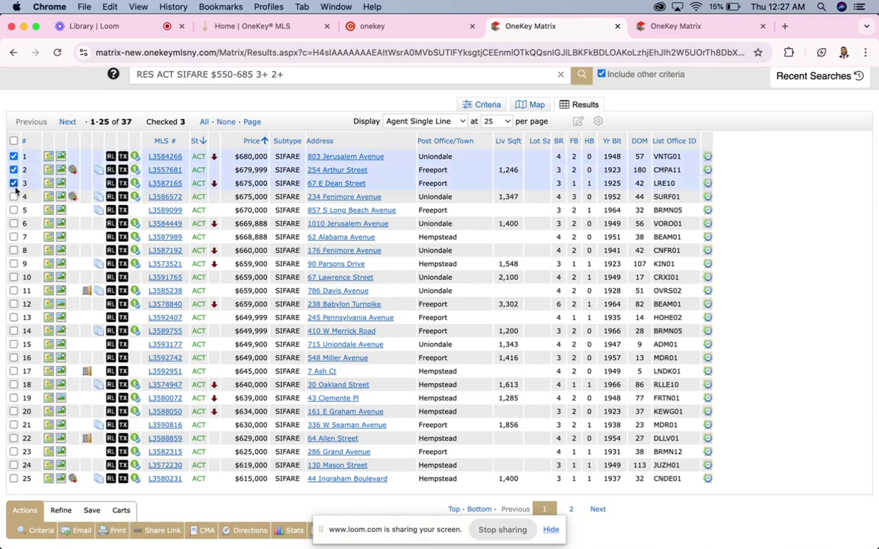
pyautogui.click(13, 197)
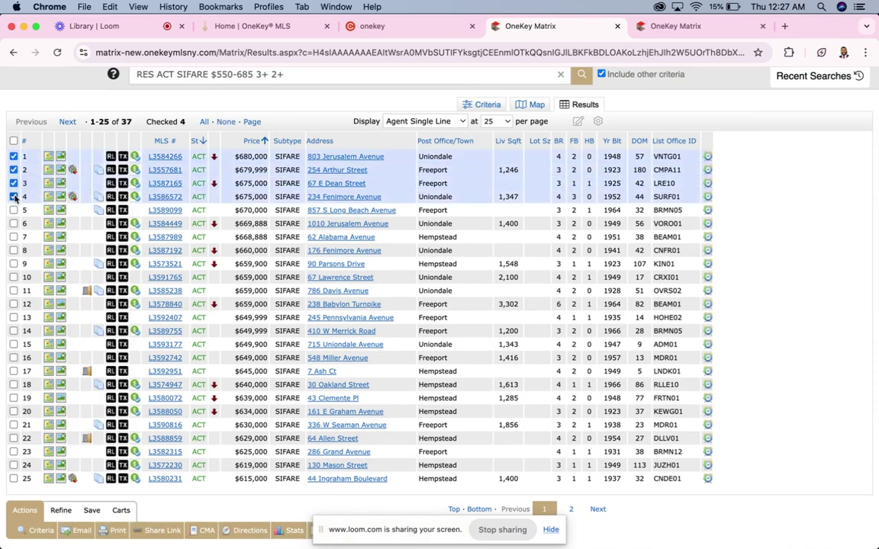
pyautogui.click(81, 530)
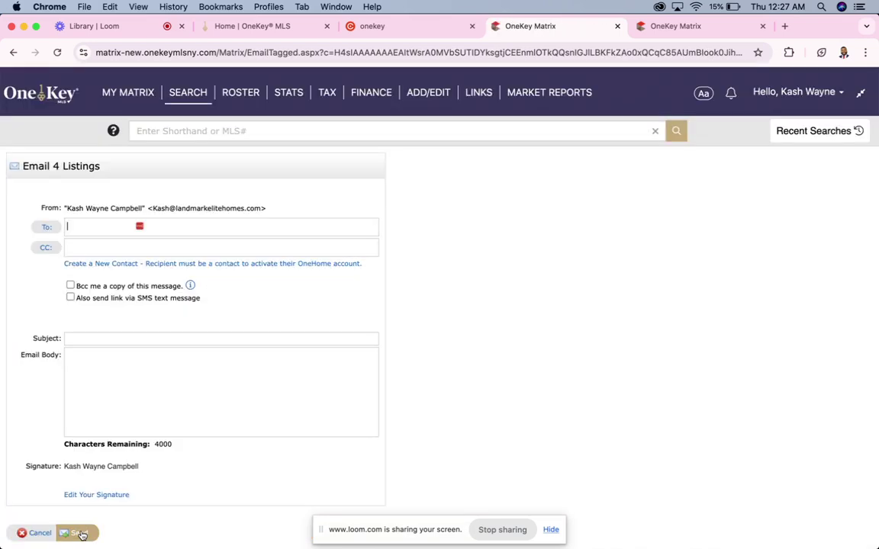
# Check the email form's recipient, message body and signature options, and cancel the email to return to the search results
pyautogui.click(83, 377)
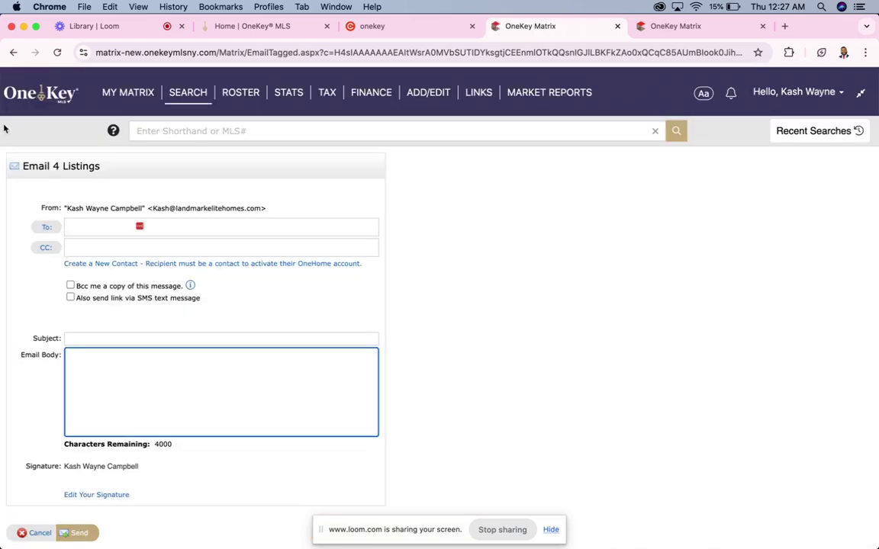
pyautogui.click(73, 222)
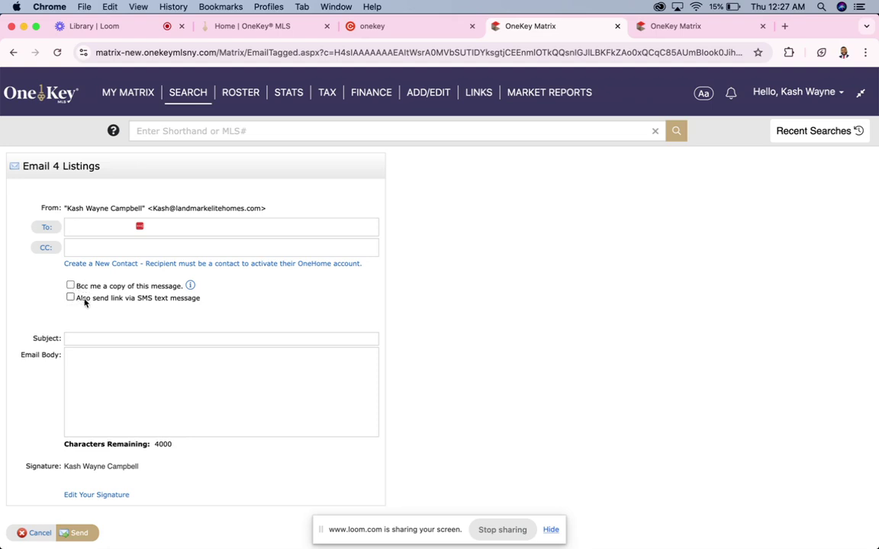
pyautogui.click(86, 497)
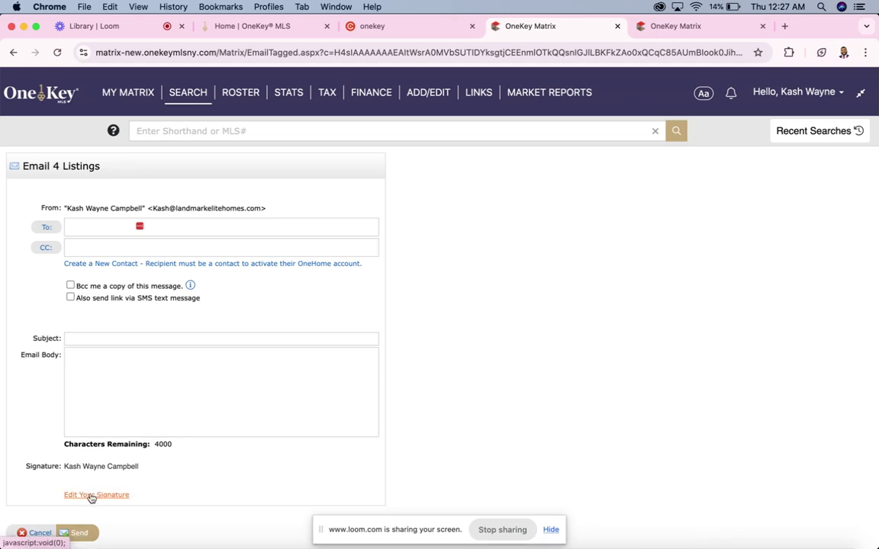
pyautogui.click(38, 532)
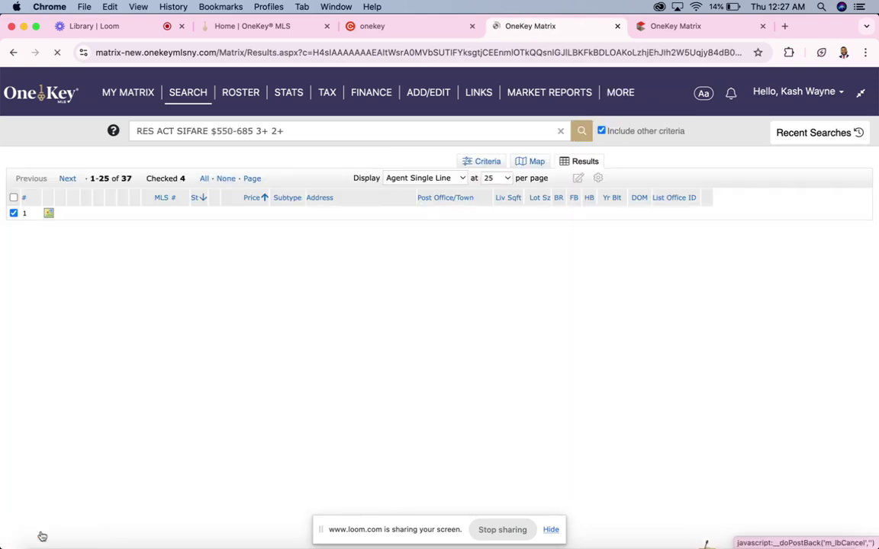
# Hide the screen-sharing notice that covers the available actions for the selected listings
pyautogui.scroll(-1, 65, 506)
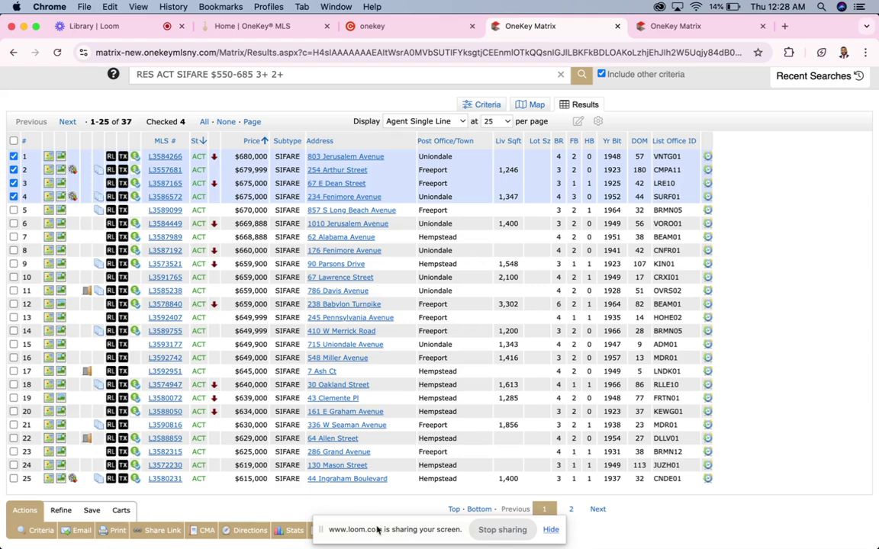
pyautogui.click(552, 531)
pyautogui.click(552, 530)
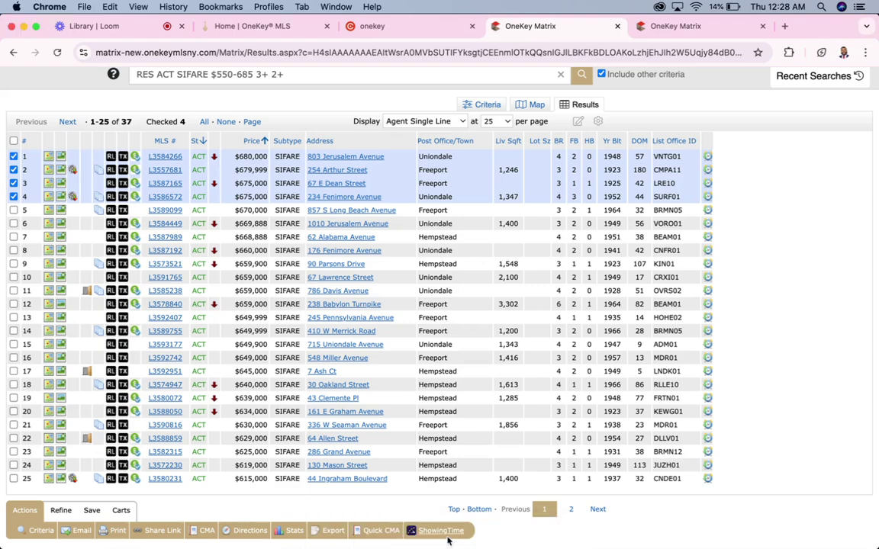